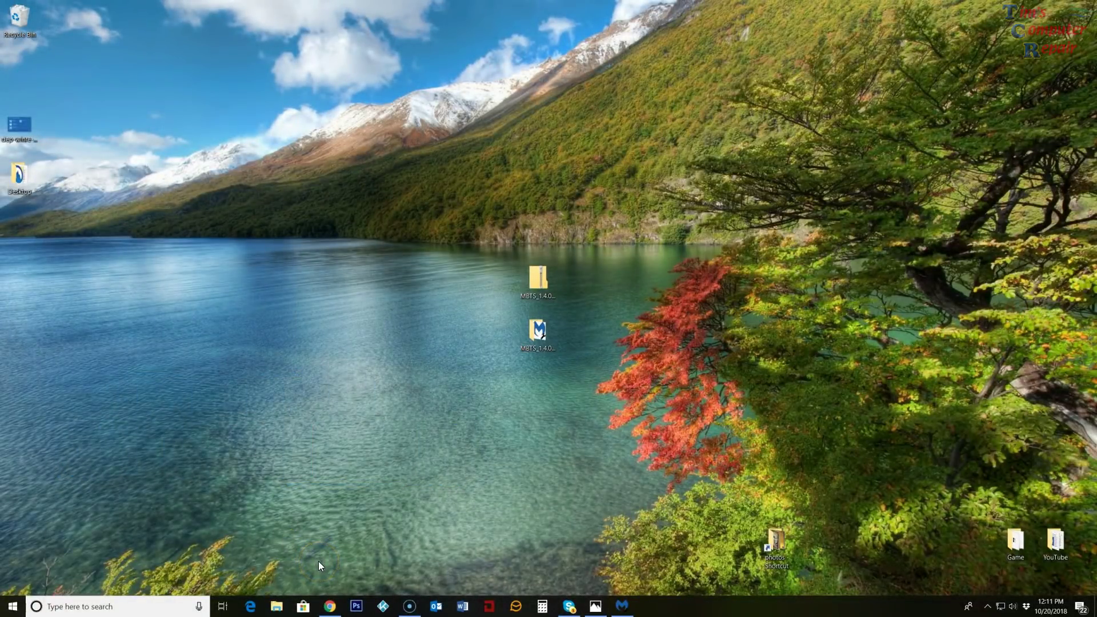
# - Restore Chrome and scroll the Techbench page to the Basic ($0) and Advanced ($349*) cards
pyautogui.click(329, 607)
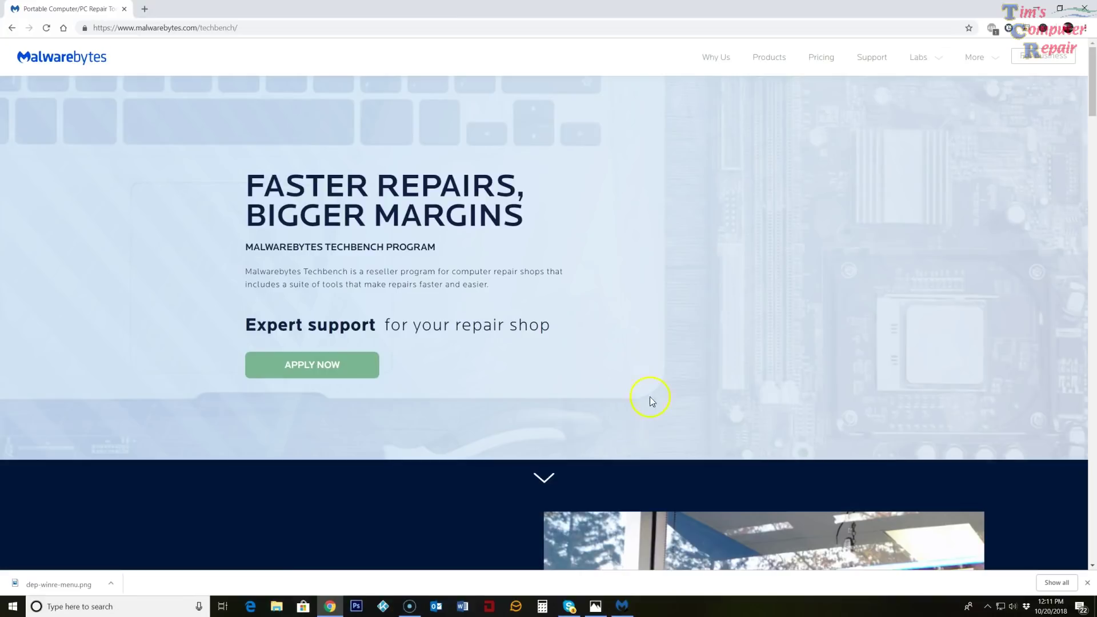
pyautogui.scroll(-1, 770, 196)
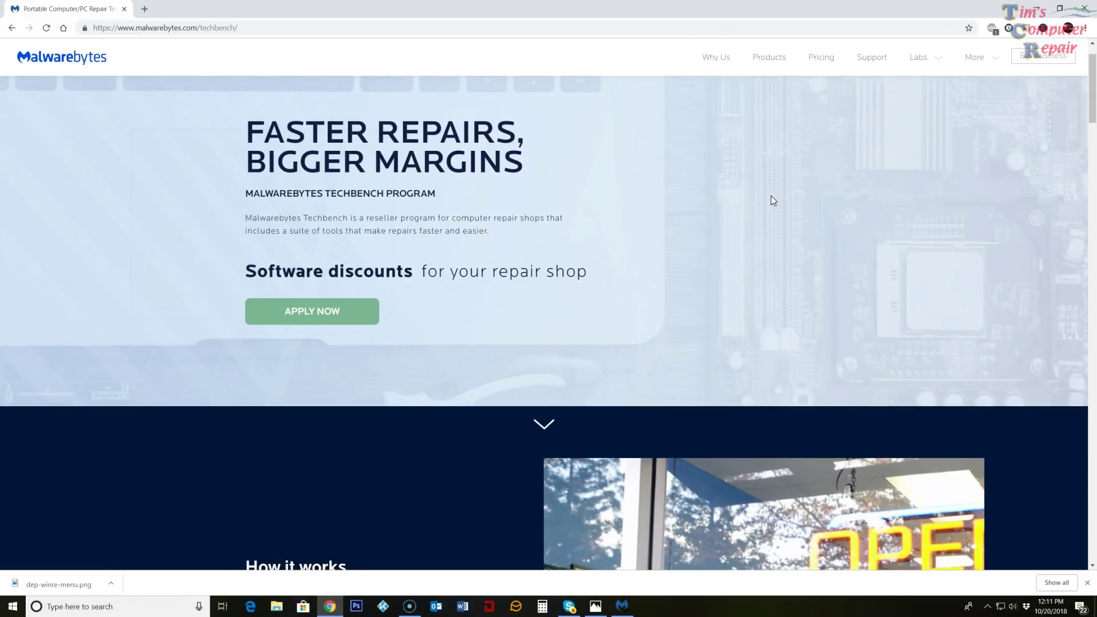
pyautogui.scroll(-5, 771, 196)
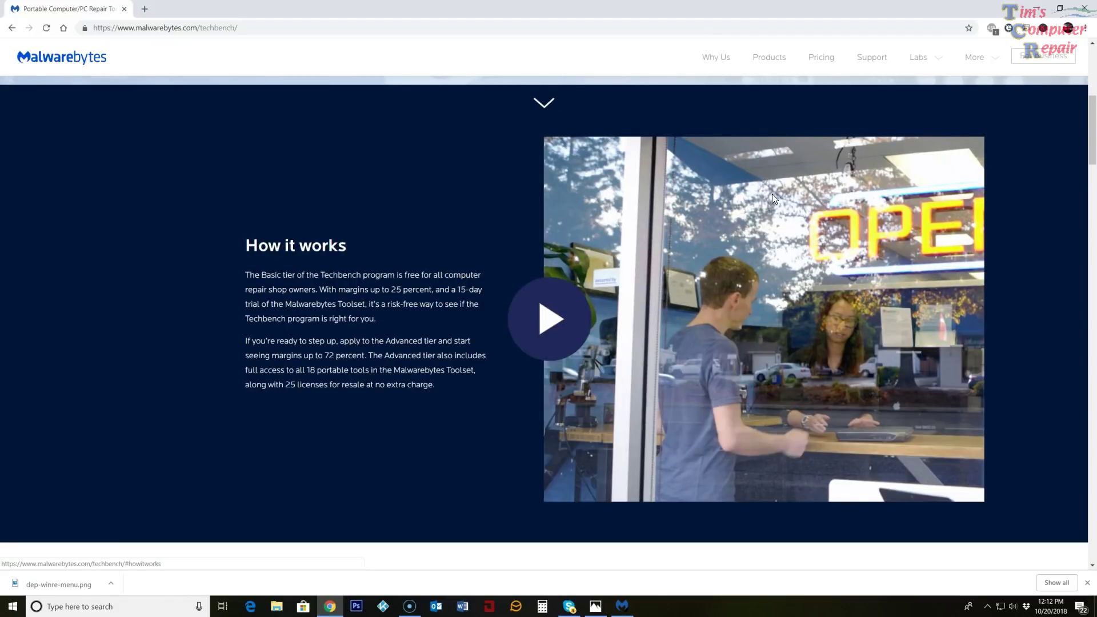
pyautogui.scroll(-1, 773, 195)
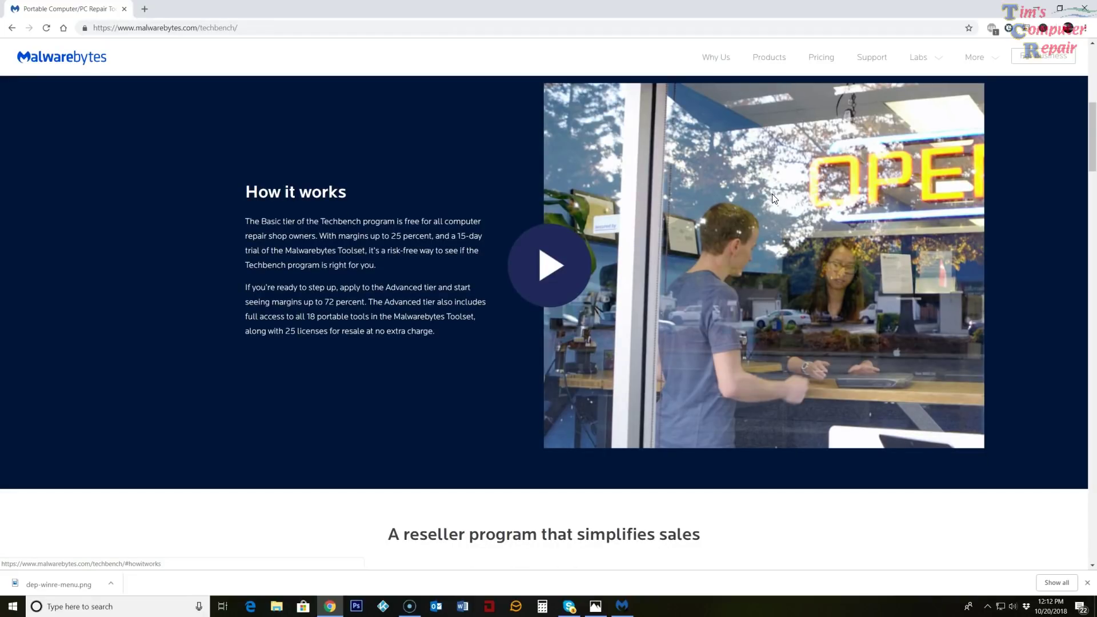
pyautogui.scroll(-4, 773, 199)
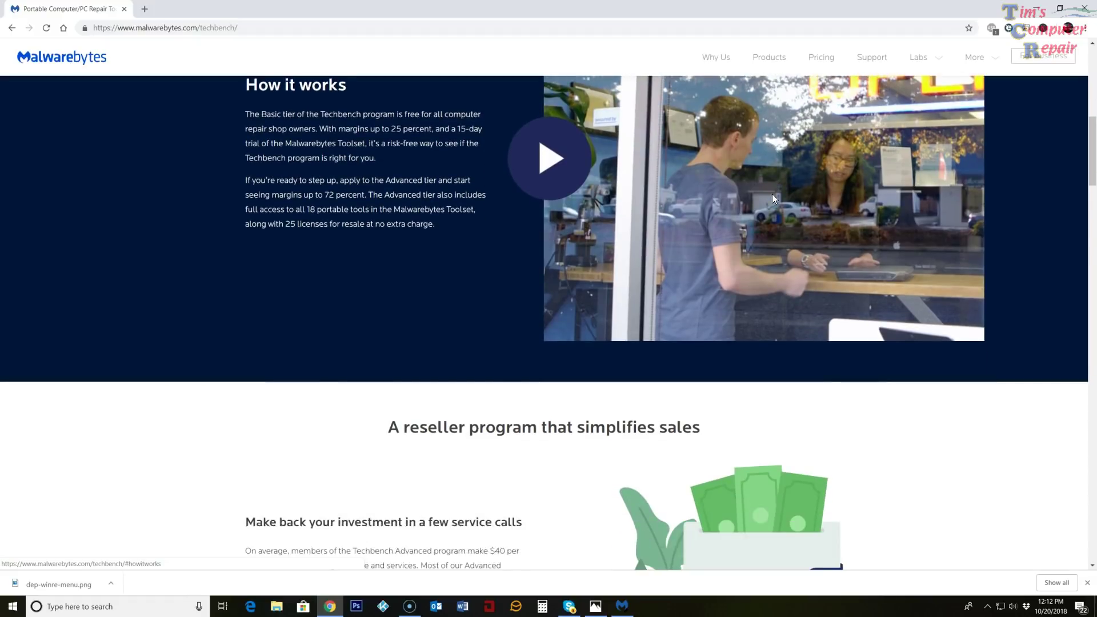
pyautogui.scroll(-2, 773, 199)
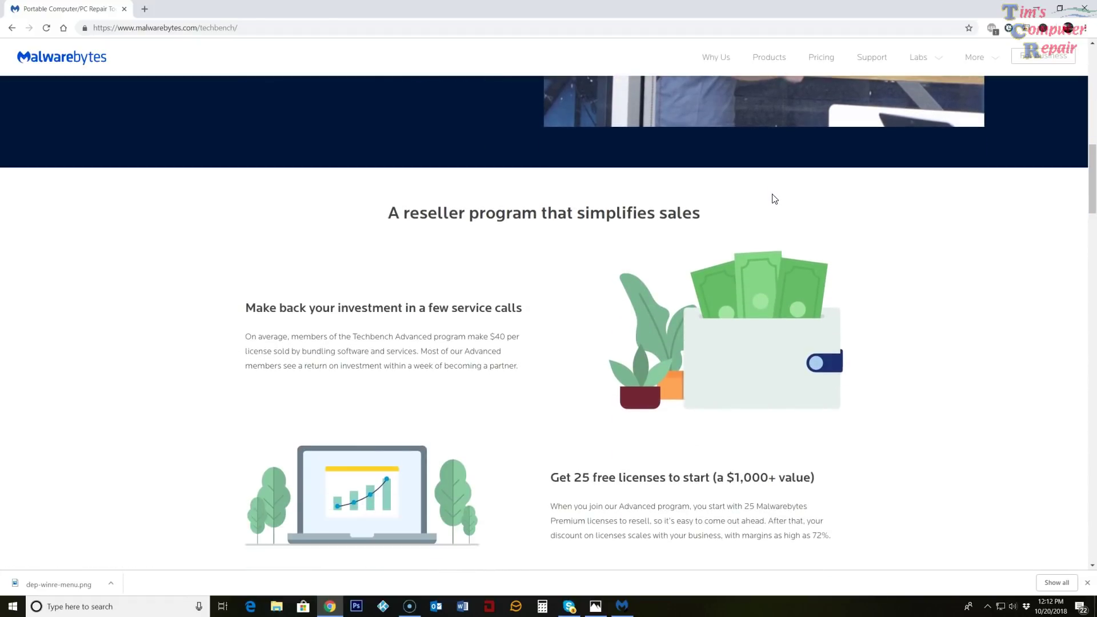
pyautogui.scroll(-6, 774, 198)
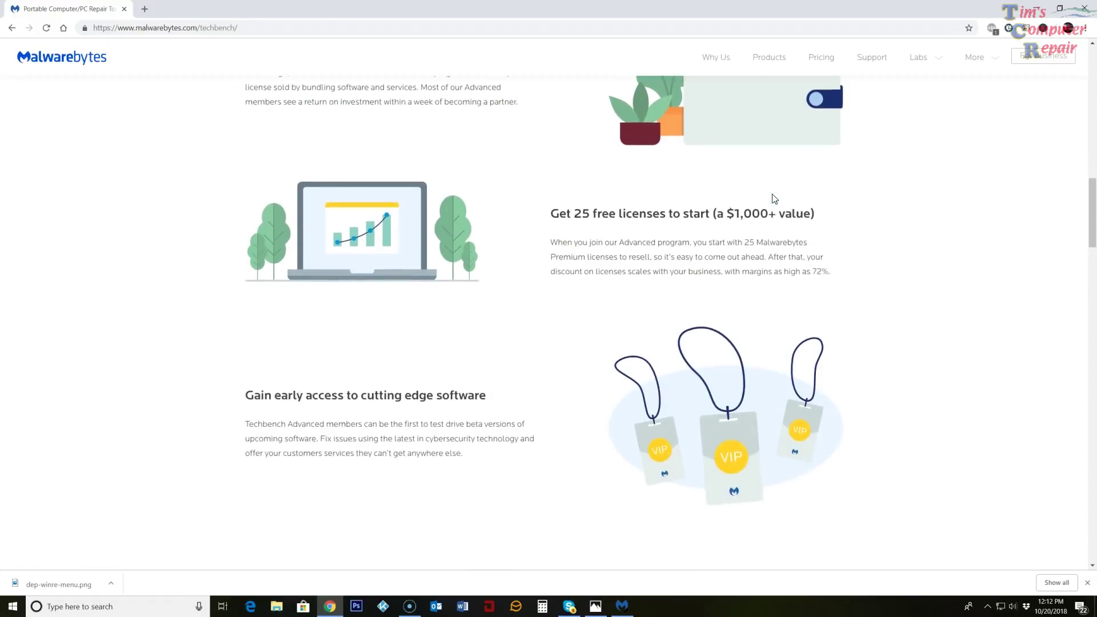
pyautogui.scroll(-6, 774, 198)
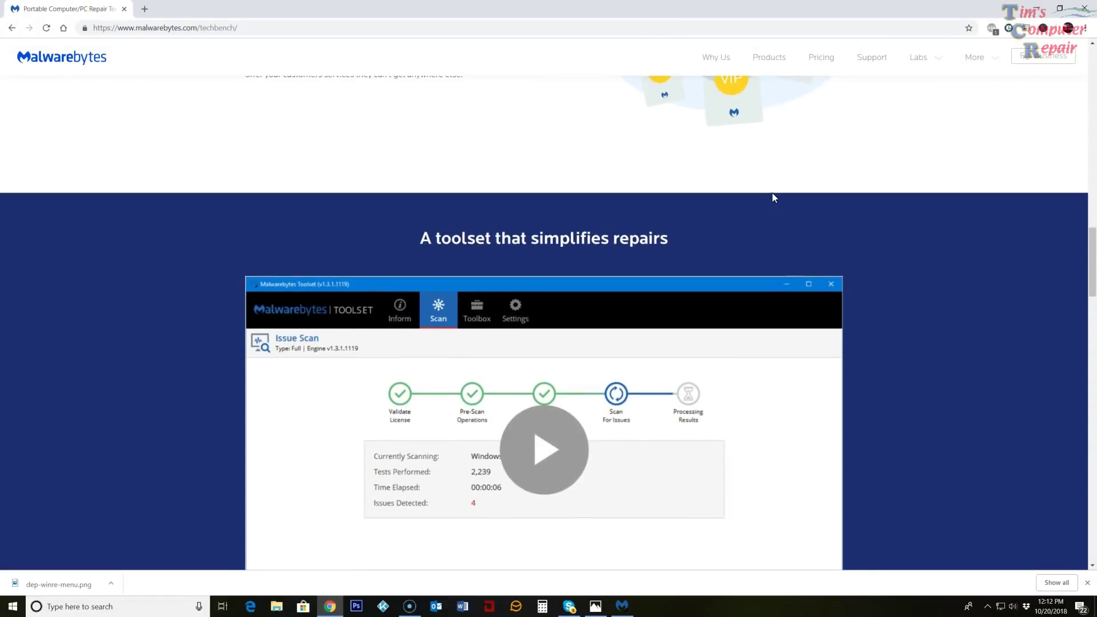
pyautogui.scroll(-10, 773, 198)
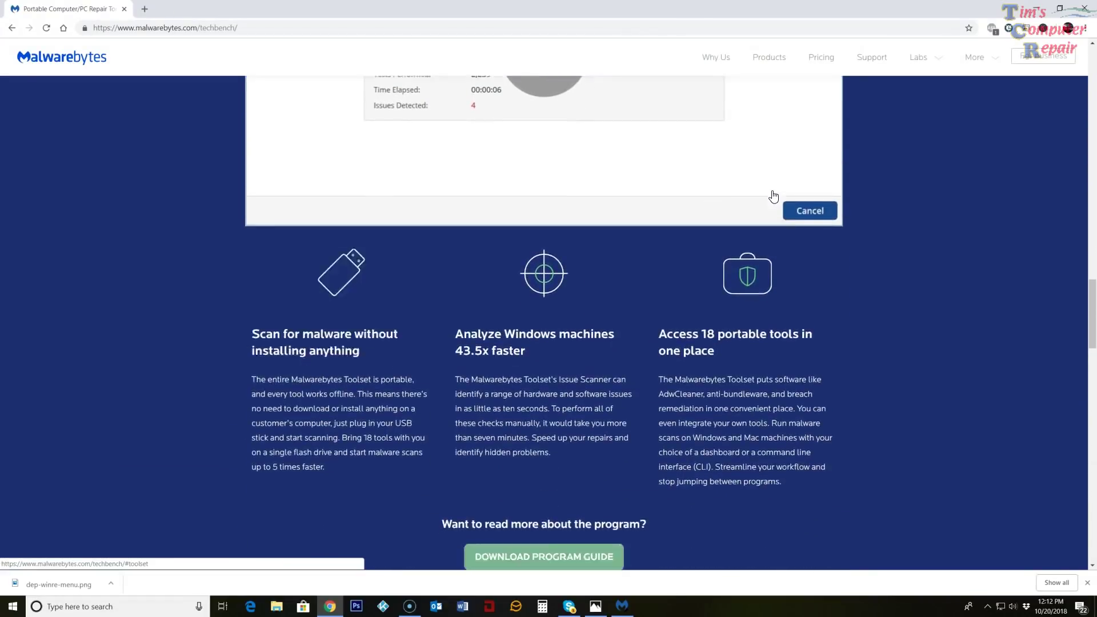
pyautogui.scroll(-4, 773, 194)
pyautogui.scroll(-2, 773, 195)
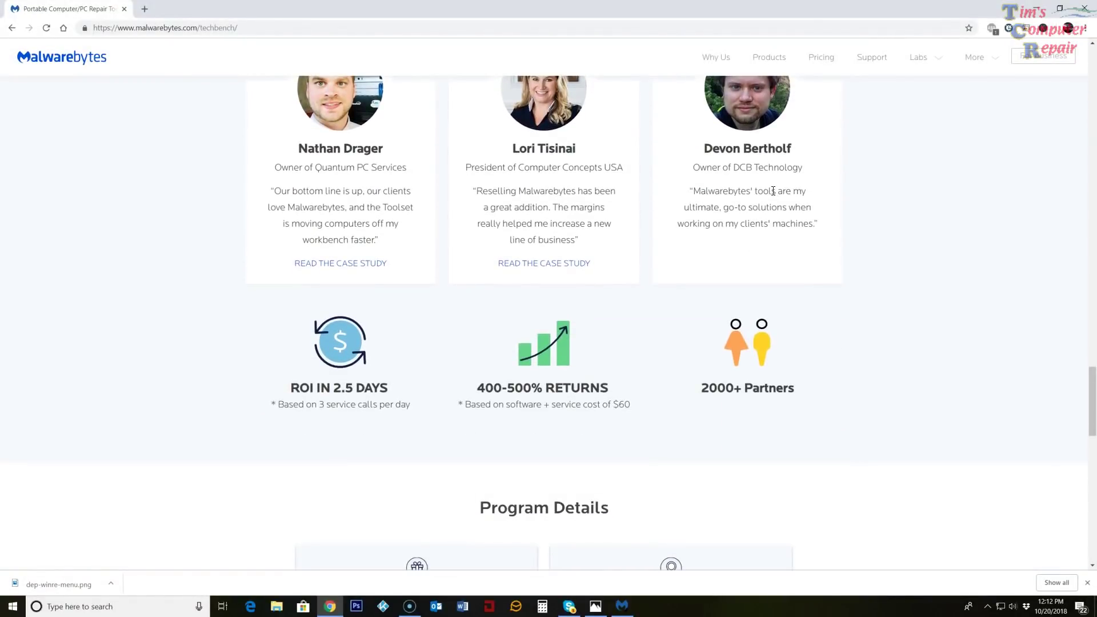
pyautogui.scroll(-4, 773, 191)
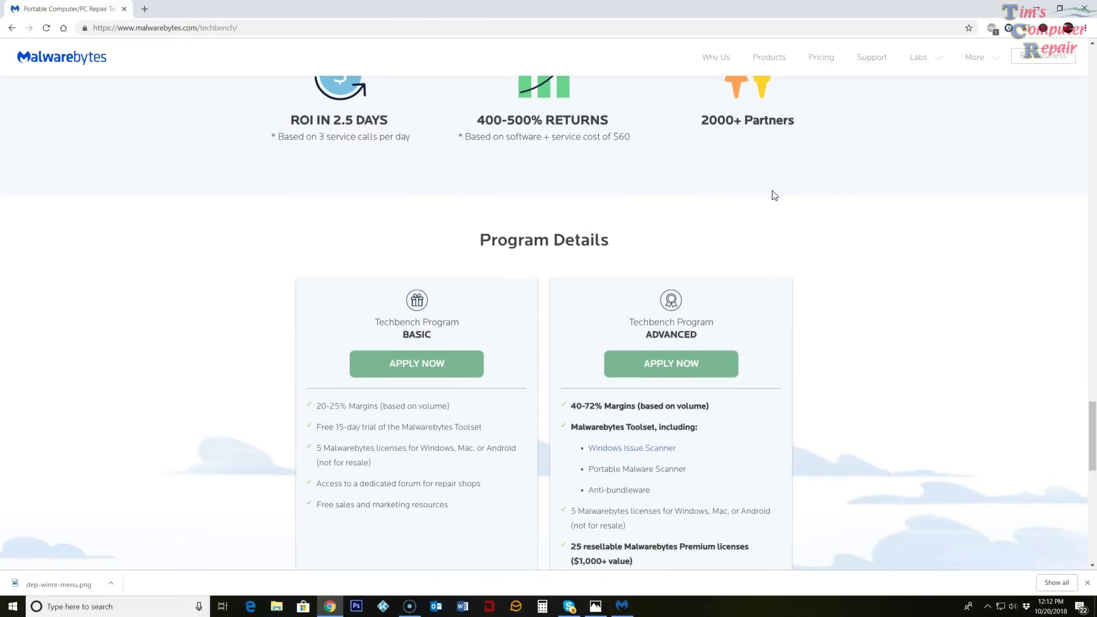
pyautogui.scroll(-3, 855, 189)
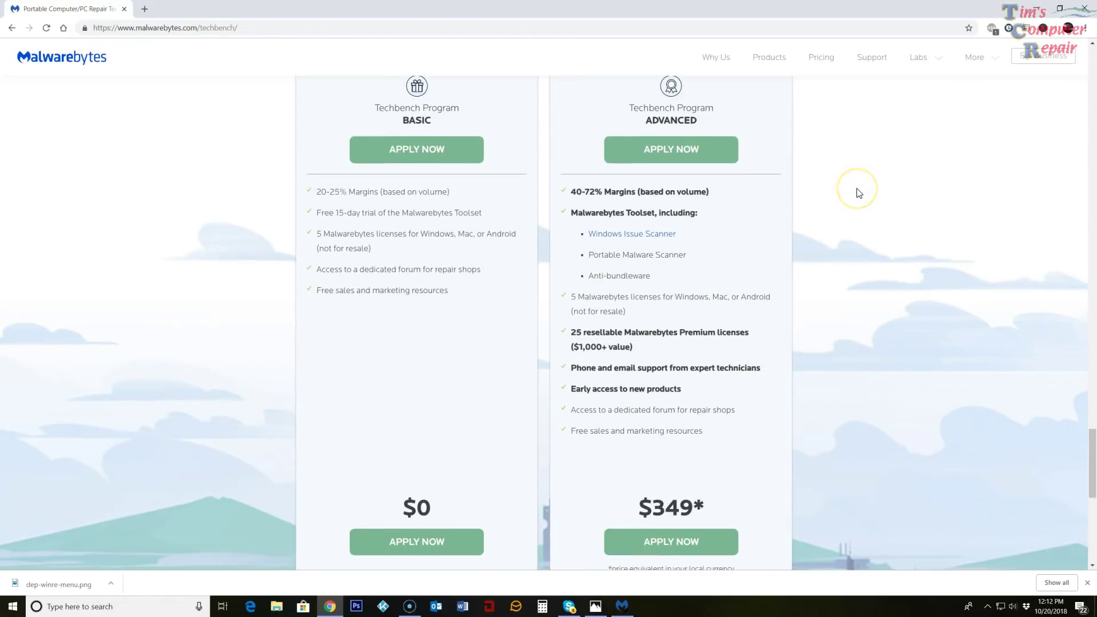
pyautogui.scroll(1, 857, 193)
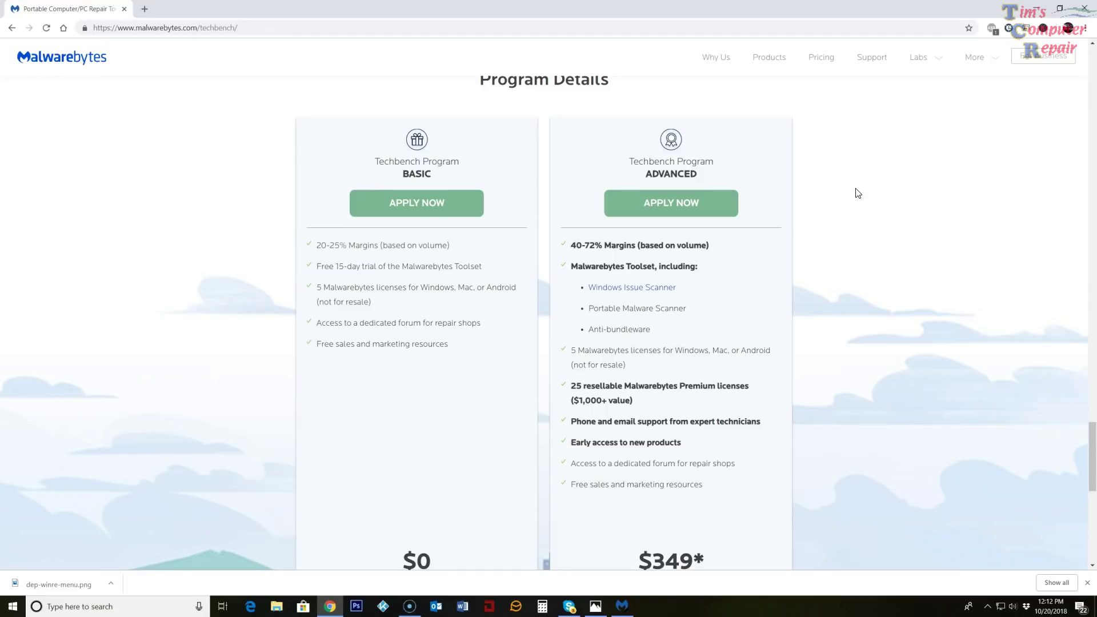
pyautogui.scroll(-1, 858, 194)
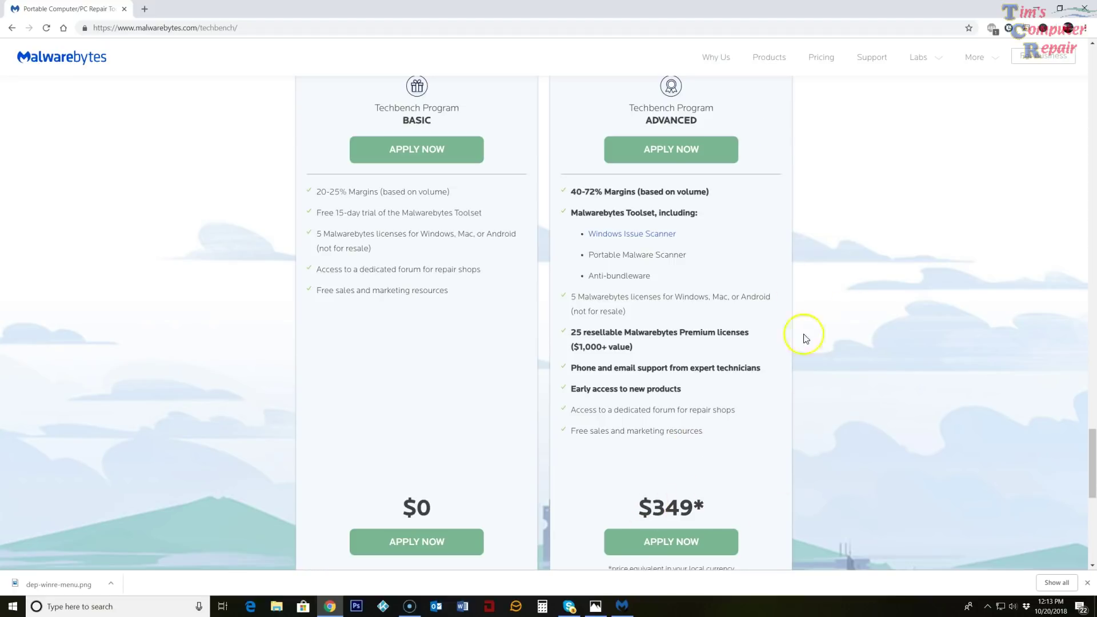
# - Compare the Advanced plan at $349* with the free Basic plan on the pricing cards
pyautogui.click(775, 134)
pyautogui.scroll(-1, 775, 410)
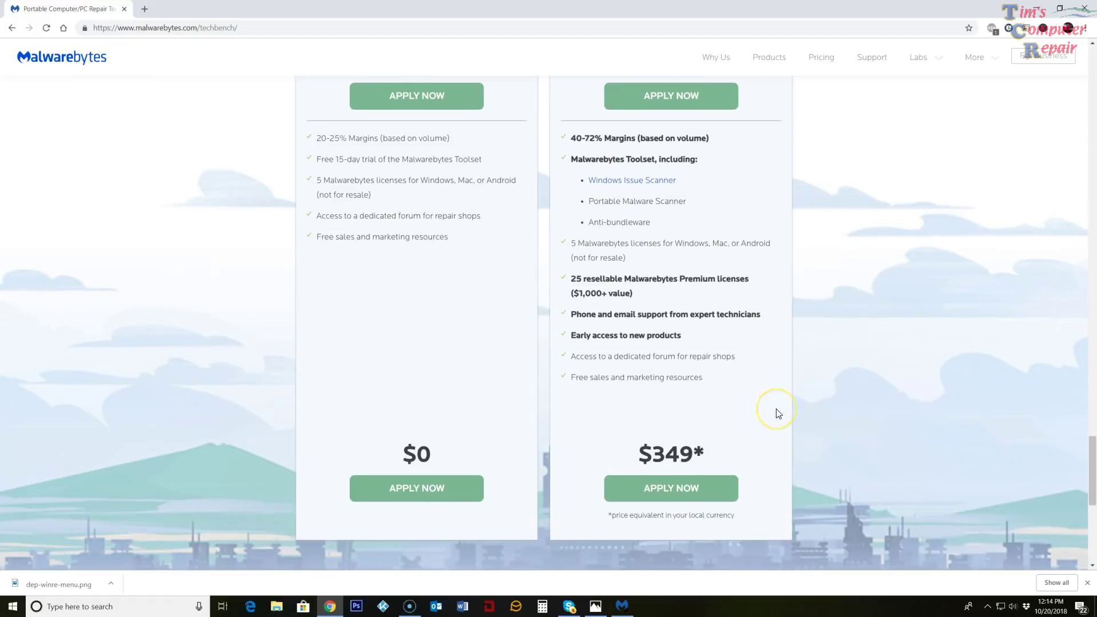
pyautogui.scroll(1, 779, 414)
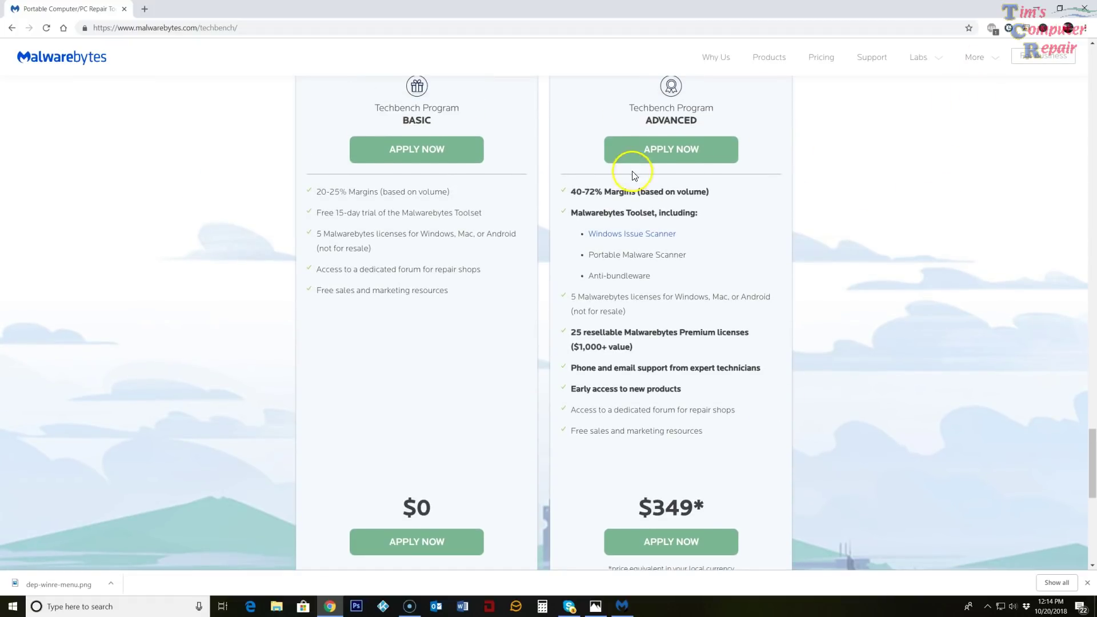
# - Minimize Chrome, then open the MBTS zip and its MBTS_1.4.0.1208_FULL folder
pyautogui.click(1036, 12)
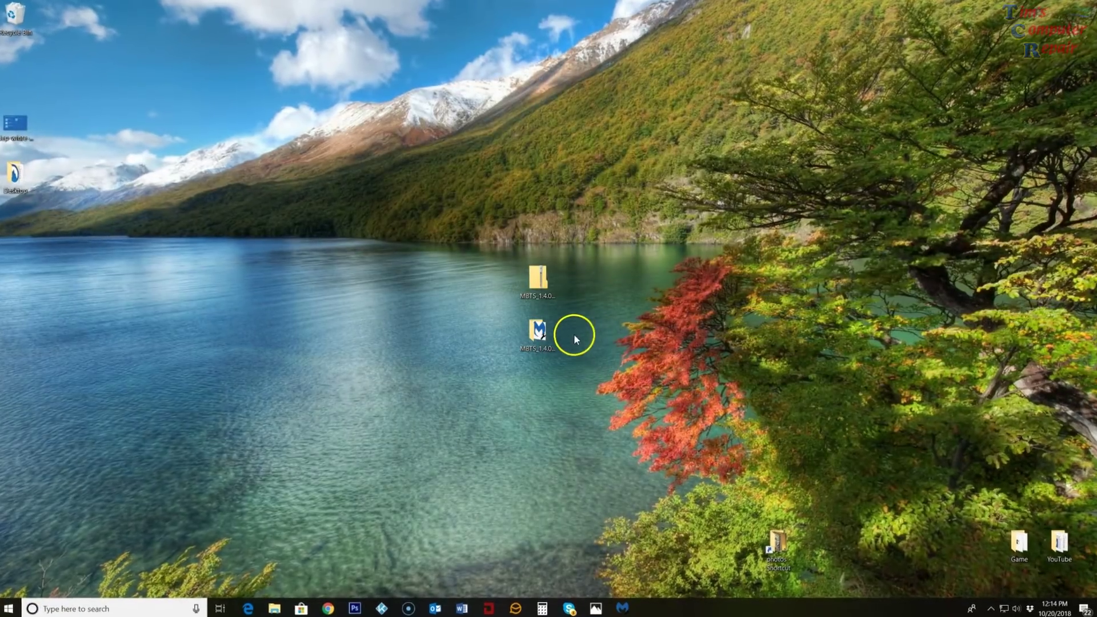
pyautogui.doubleClick(537, 279)
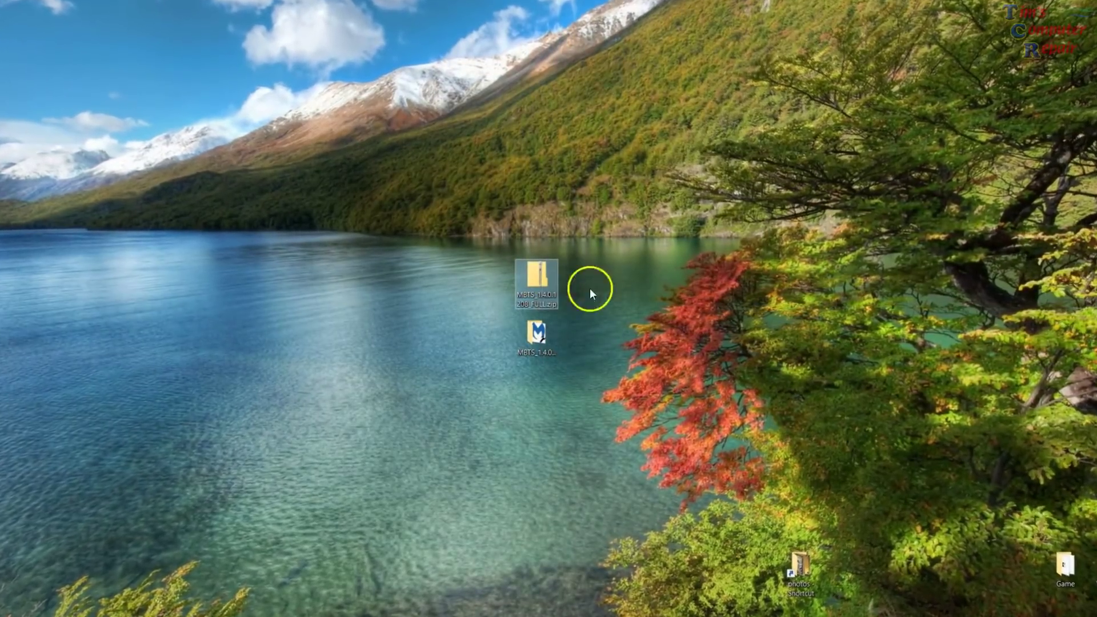
pyautogui.doubleClick(538, 340)
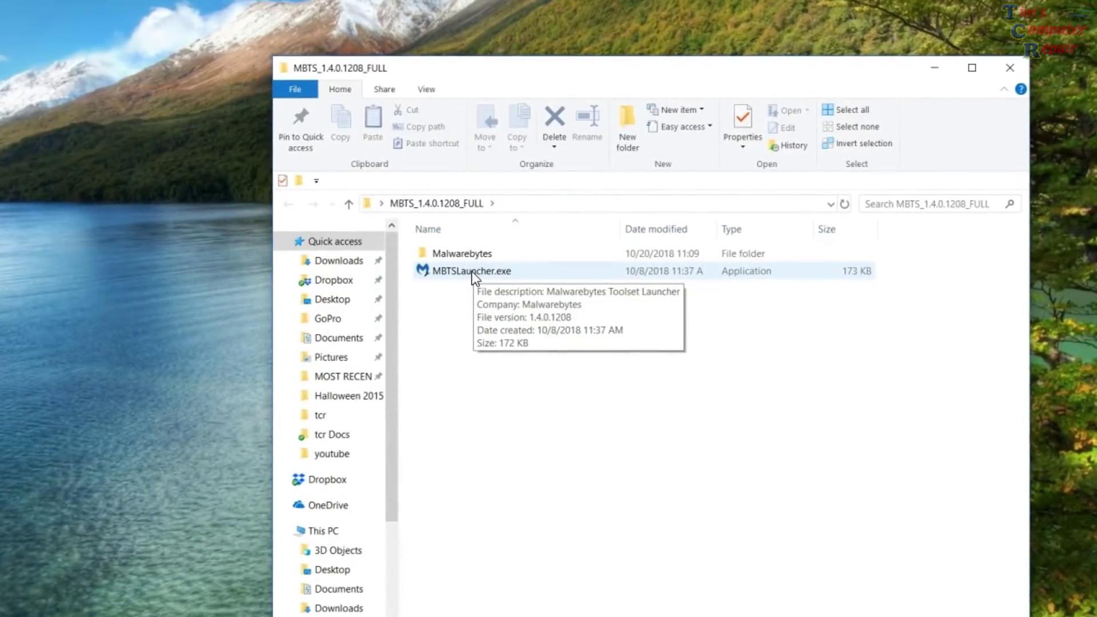
# - Launch Malwarebytes Toolset from MBTSLauncher.exe and reposition its window
pyautogui.click(451, 273)
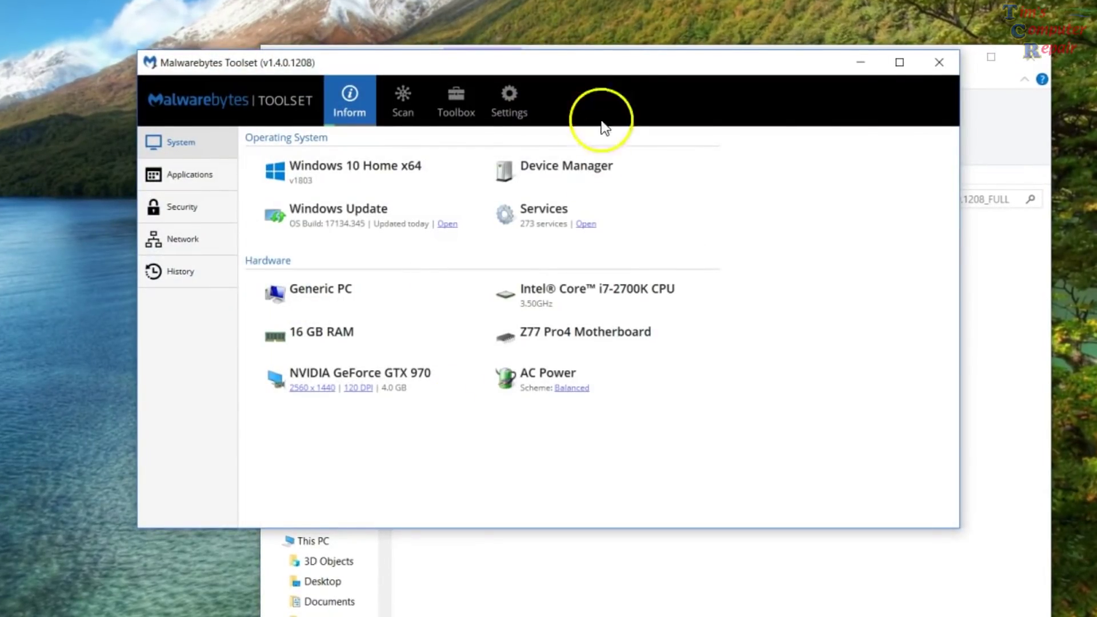
pyautogui.moveTo(612, 70); pyautogui.dragTo(623, 41)
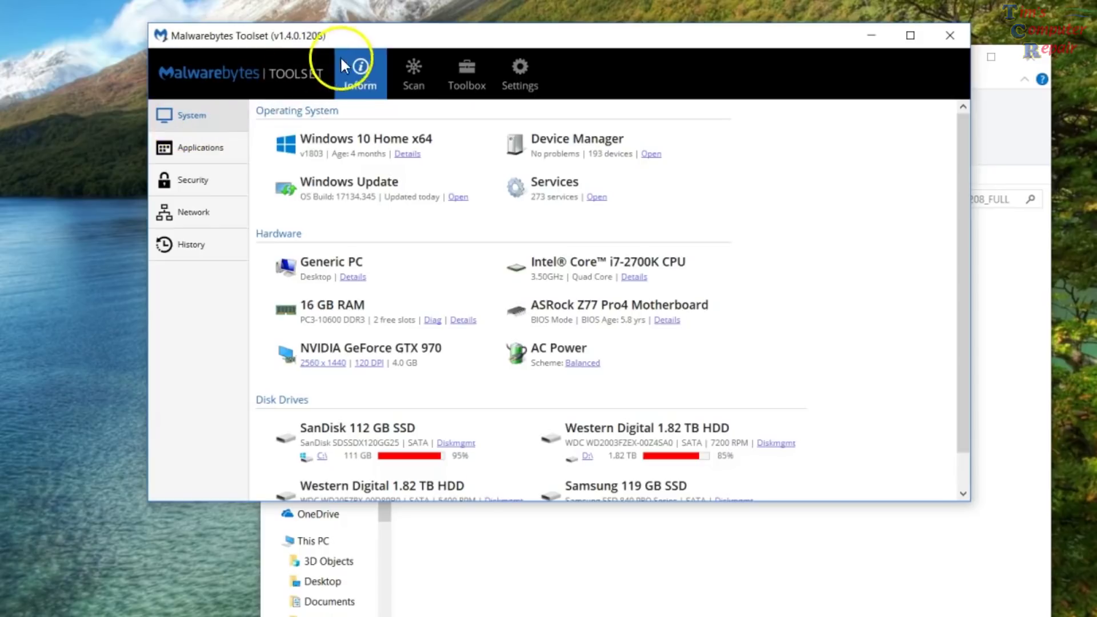
pyautogui.moveTo(550, 33); pyautogui.dragTo(560, 35)
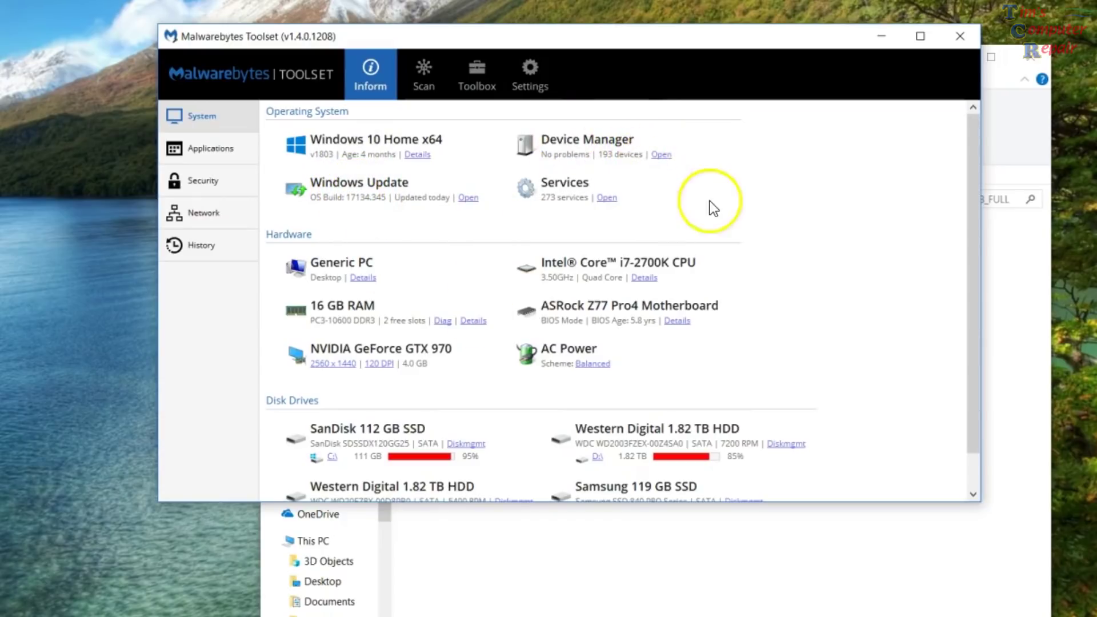
# - Open the Windows Services list from the system overview, then close it
pyautogui.click(607, 197)
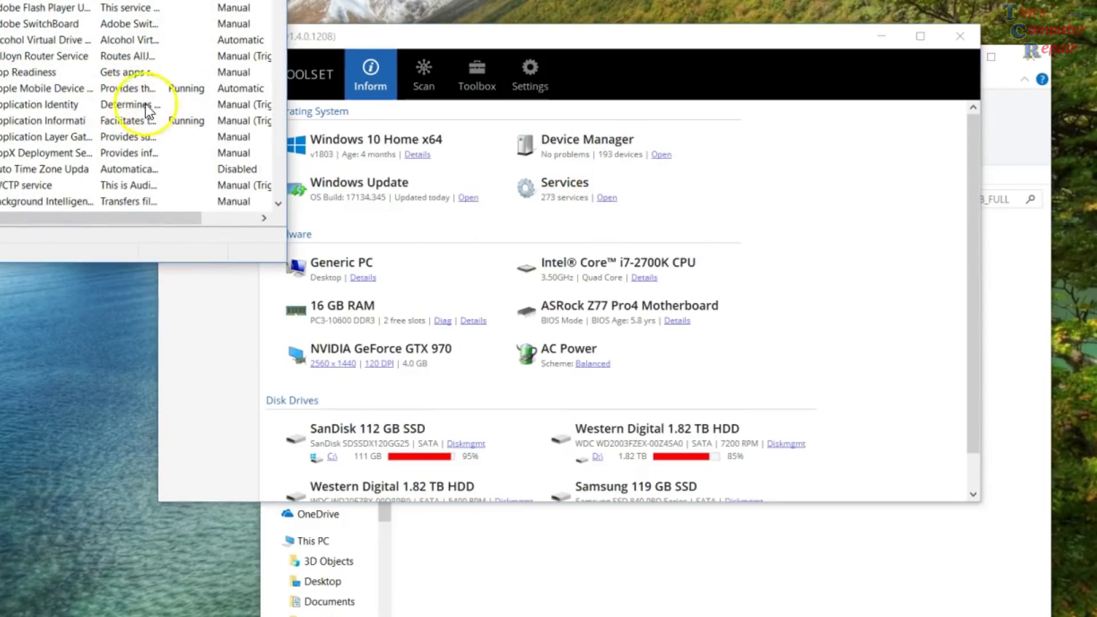
pyautogui.scroll(-1, 279, 4)
pyautogui.moveTo(279, 2); pyautogui.dragTo(263, 79)
pyautogui.hotkey('alt', 'F4')
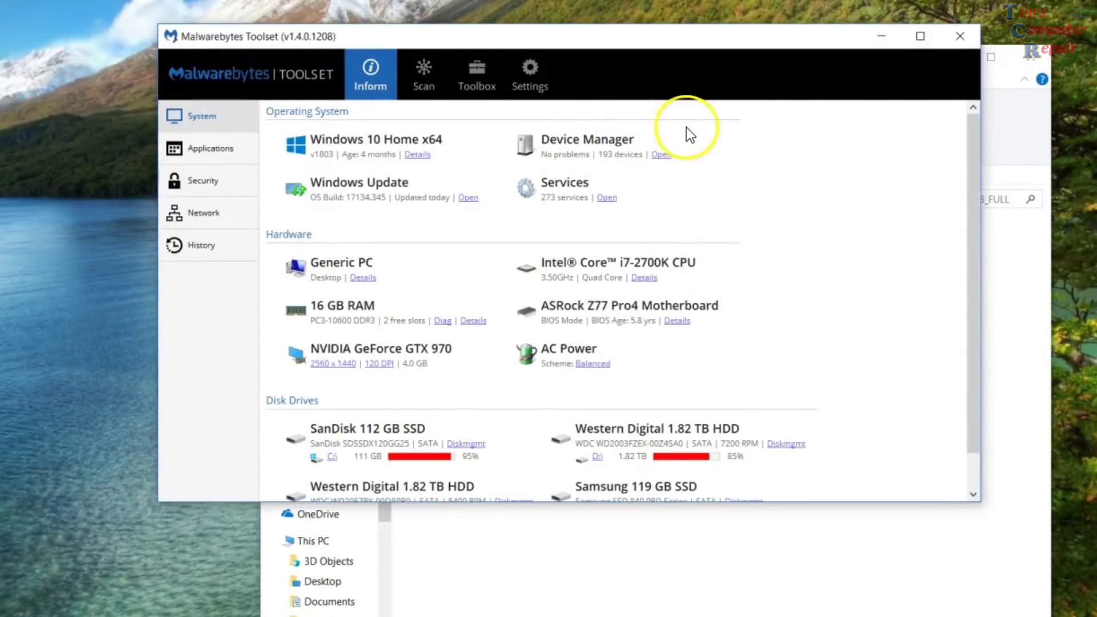
# - Scroll the Inform System overview: Windows 10 Home x64, i7-2700K CPU, four disk drives
pyautogui.scroll(-1, 325, 265)
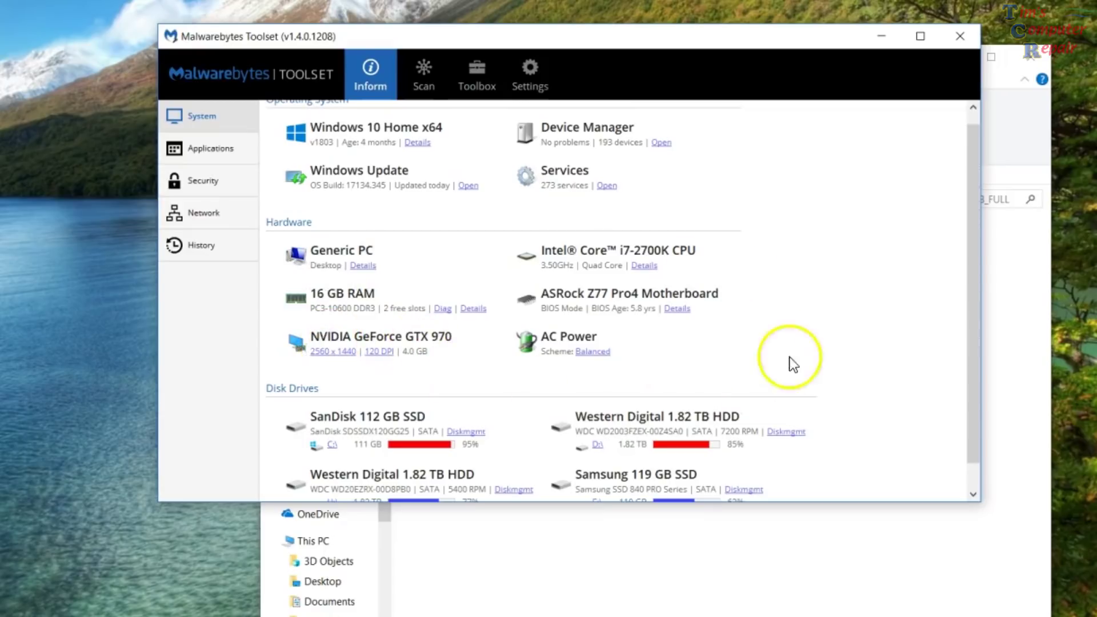
pyautogui.scroll(-1, 740, 374)
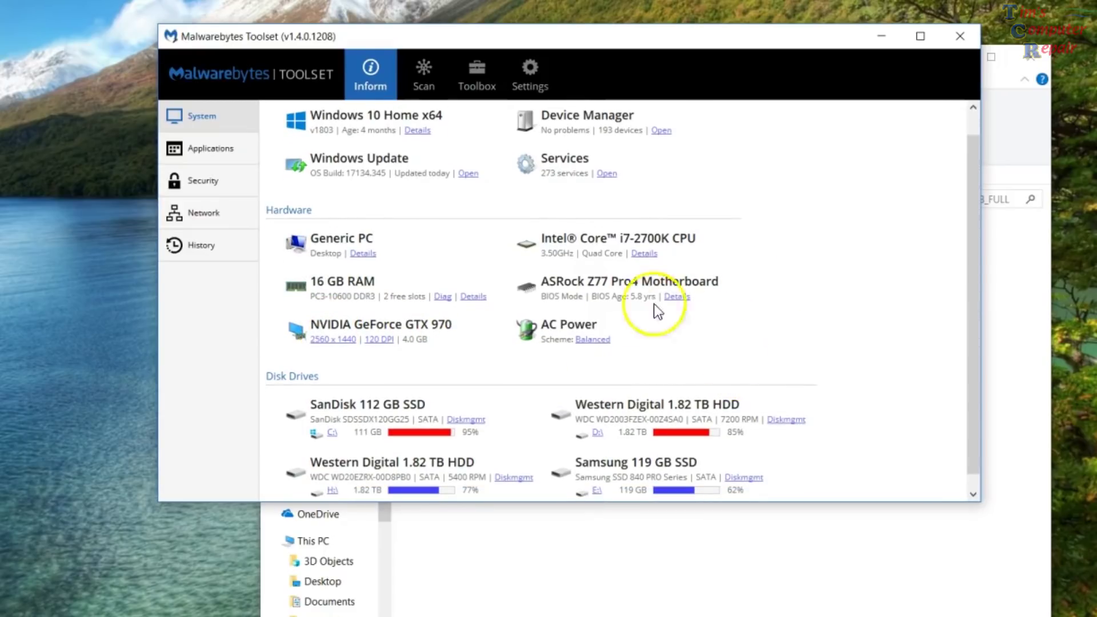
pyautogui.scroll(-1, 635, 347)
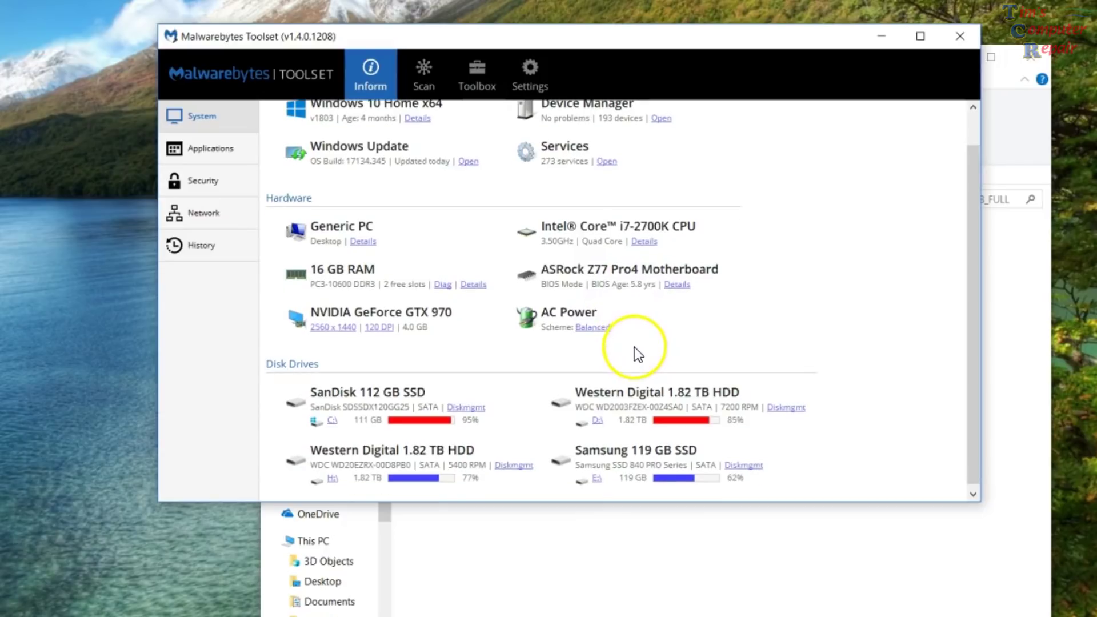
pyautogui.scroll(-1, 971, 312)
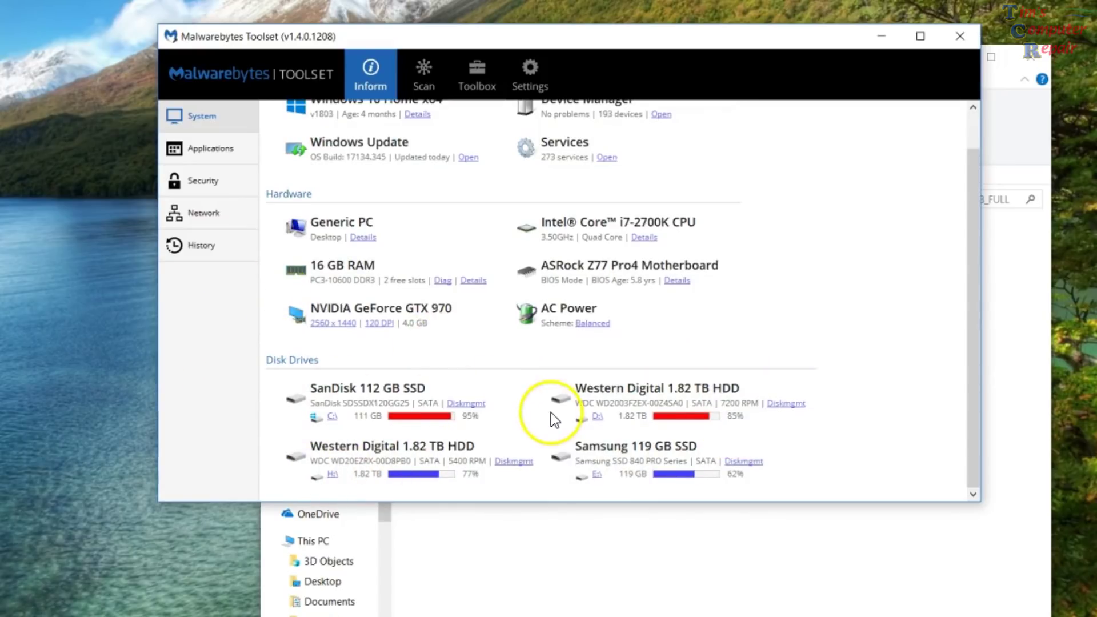
pyautogui.scroll(1, 551, 413)
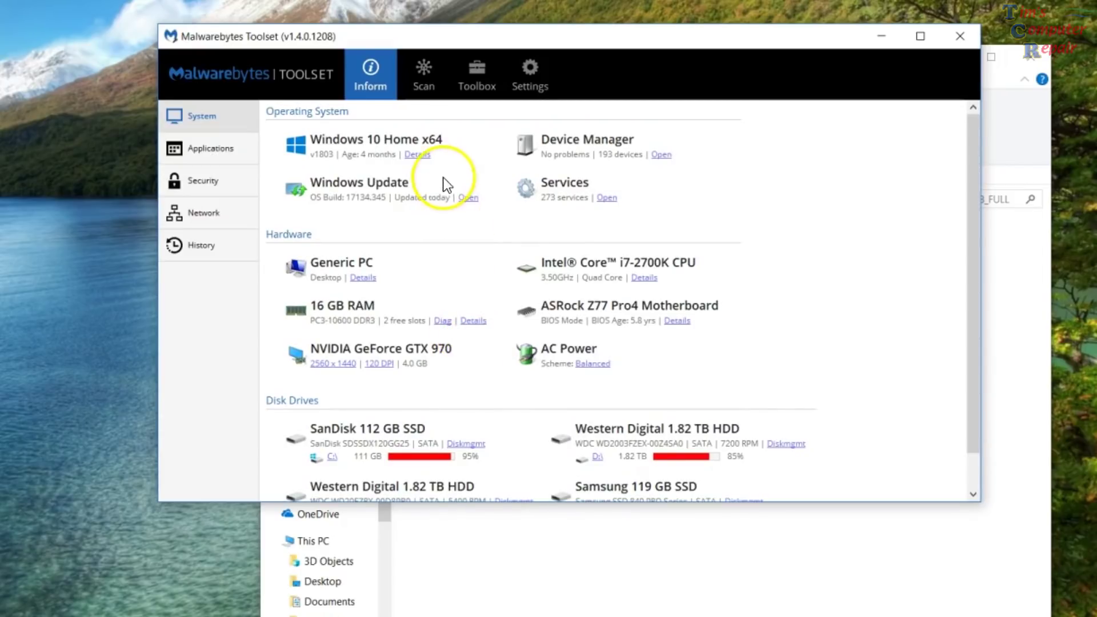
# - On the Applications page, check installed programs, the 43 crash events and optional Windows features
pyautogui.click(209, 149)
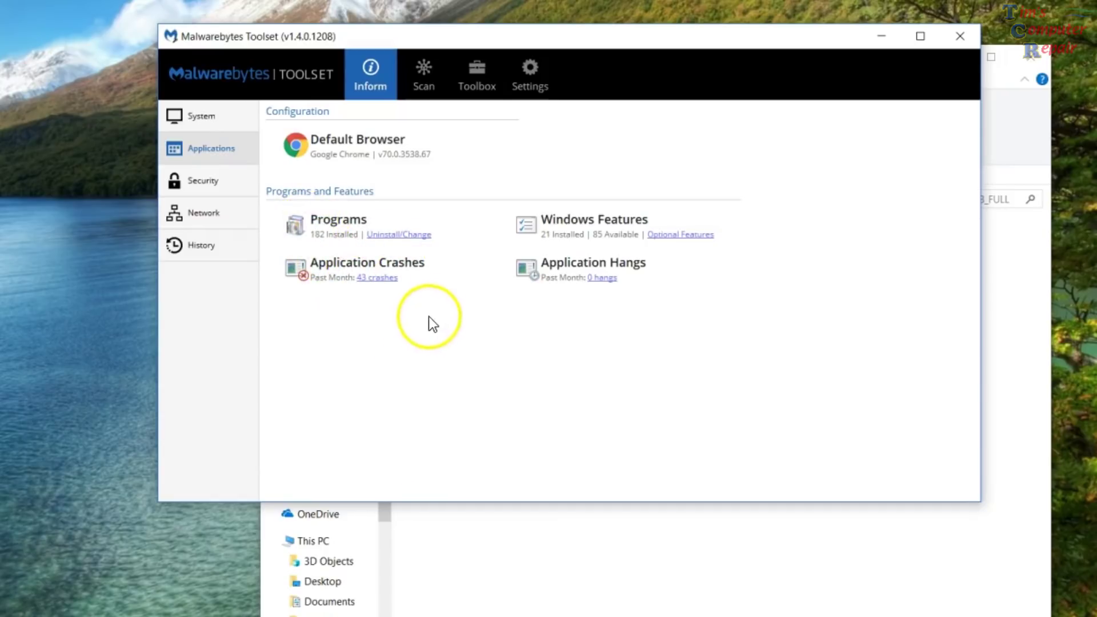
pyautogui.click(408, 235)
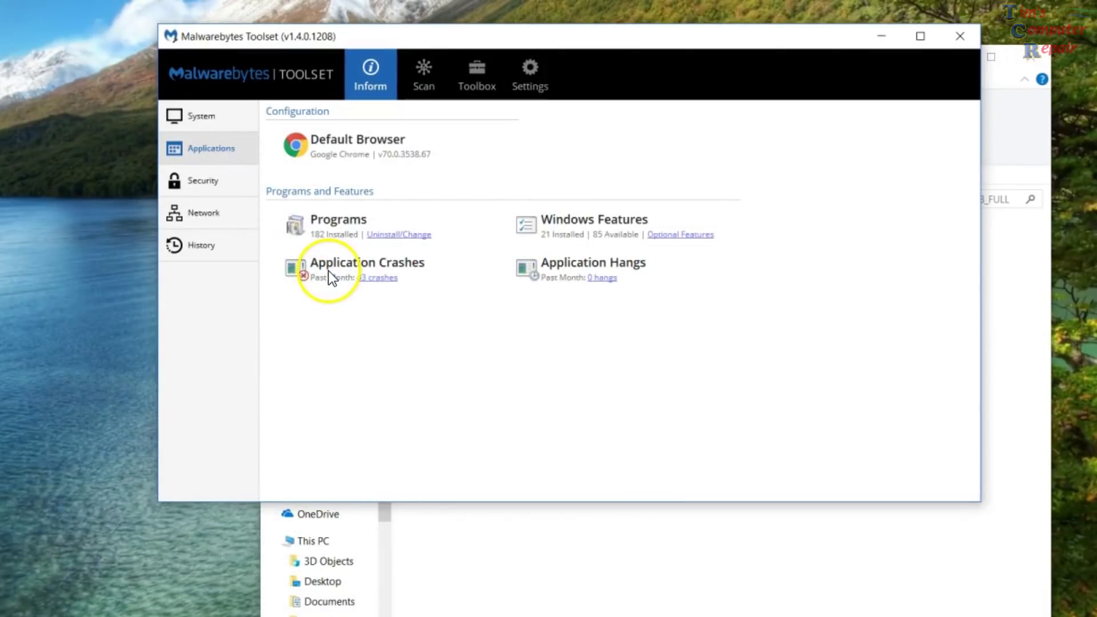
pyautogui.click(377, 278)
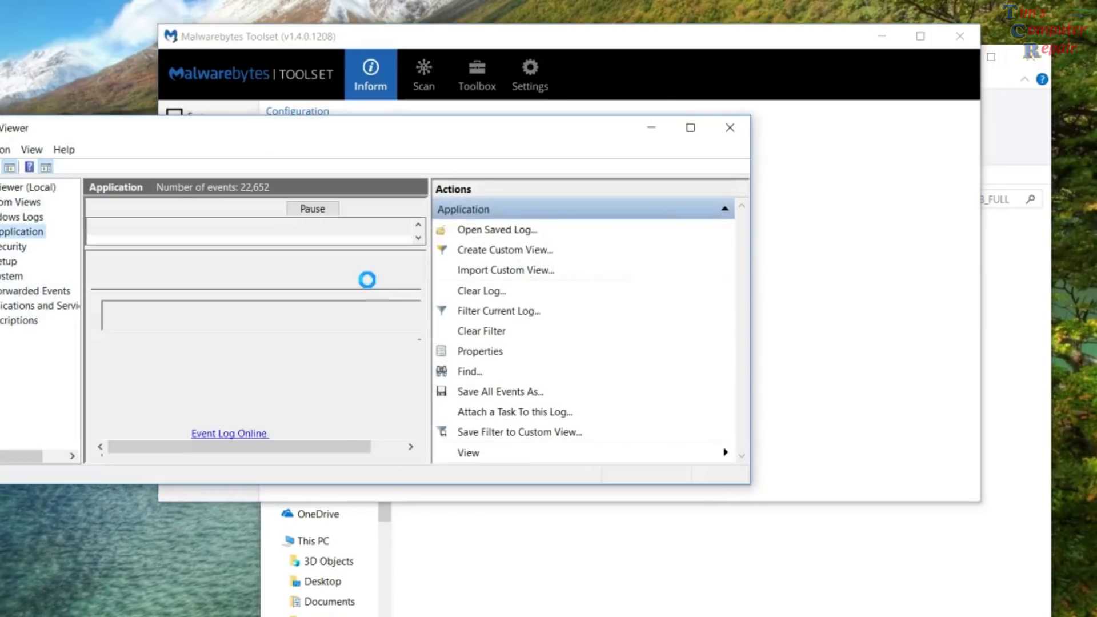
pyautogui.click(724, 125)
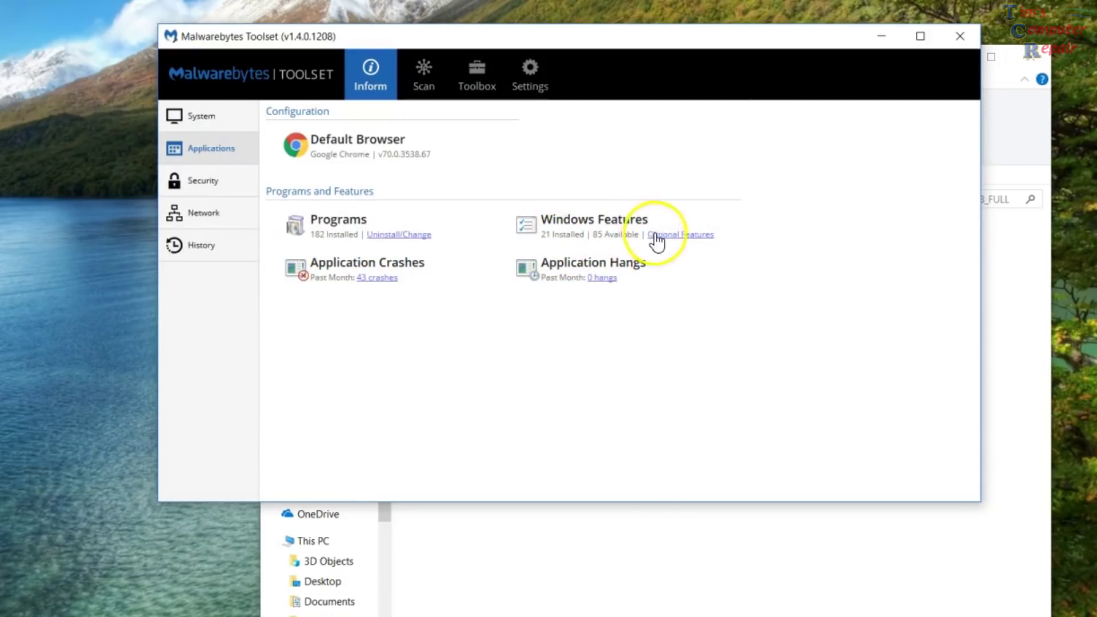
pyautogui.click(691, 235)
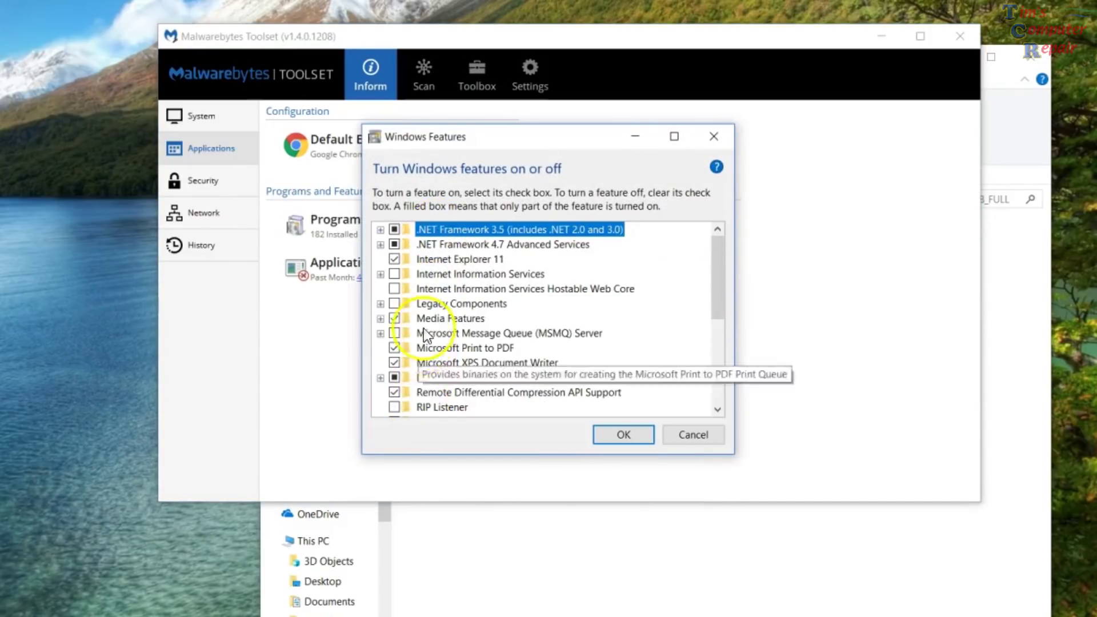
pyautogui.click(724, 139)
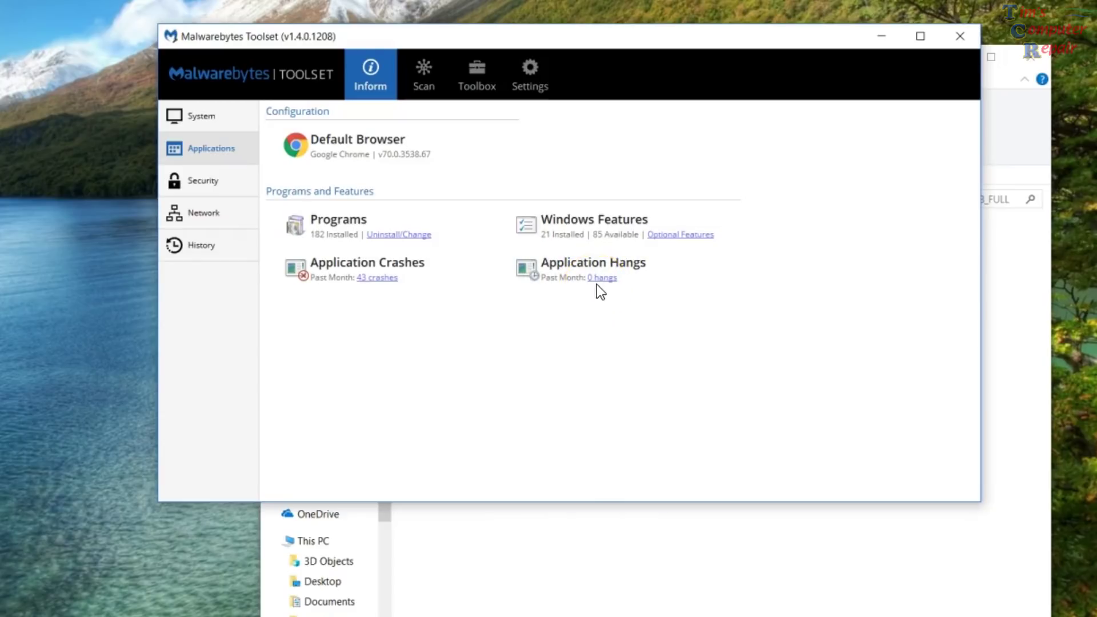
pyautogui.click(201, 184)
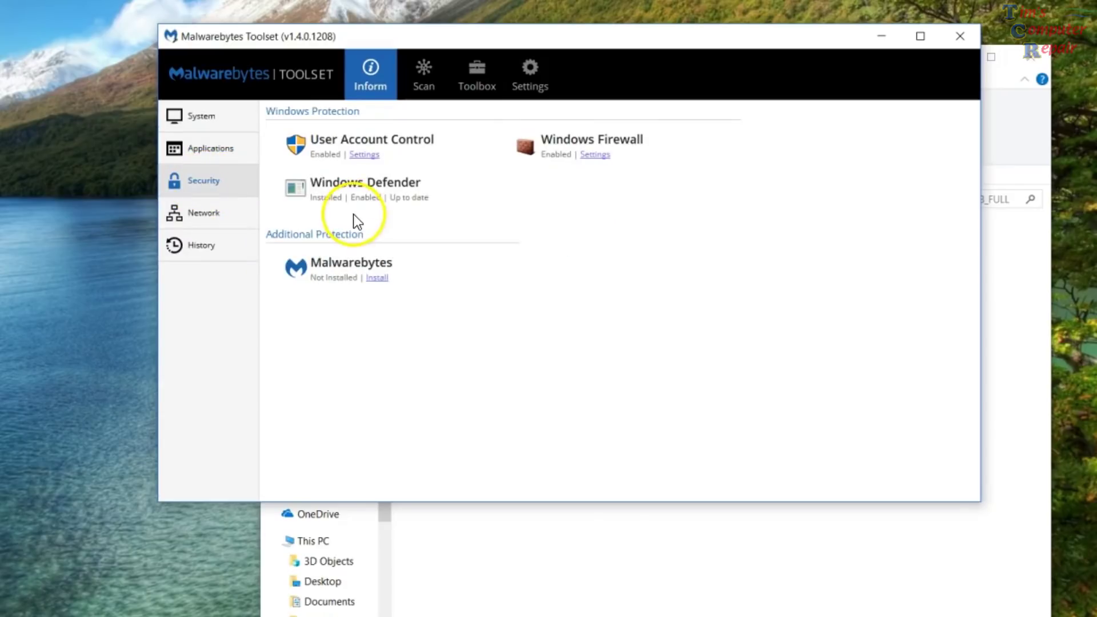
pyautogui.click(364, 155)
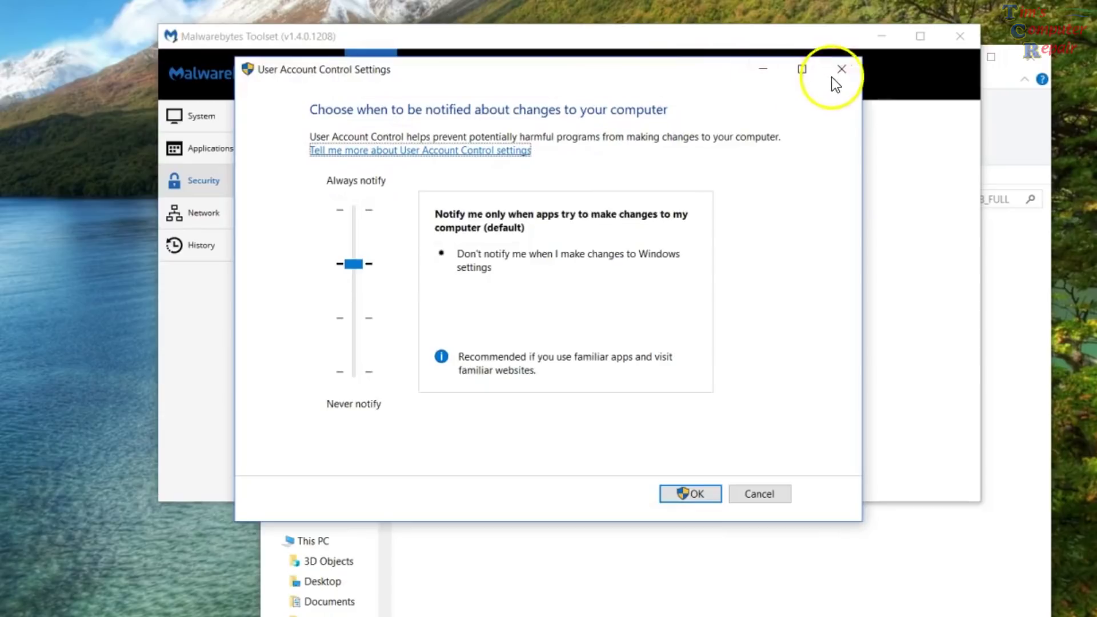
pyautogui.click(833, 74)
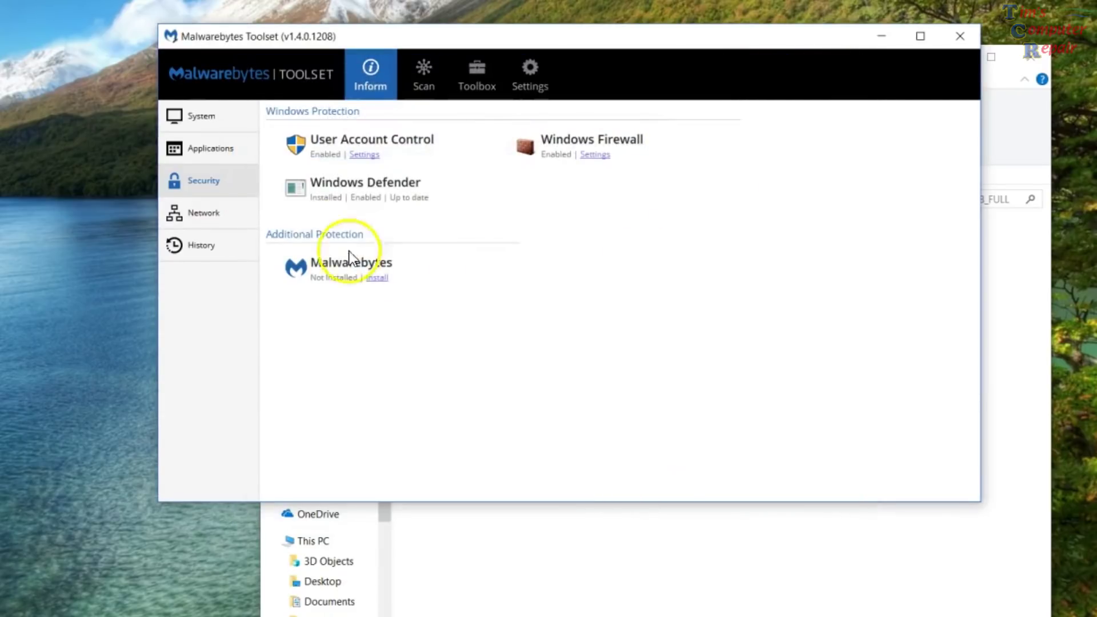
pyautogui.click(595, 155)
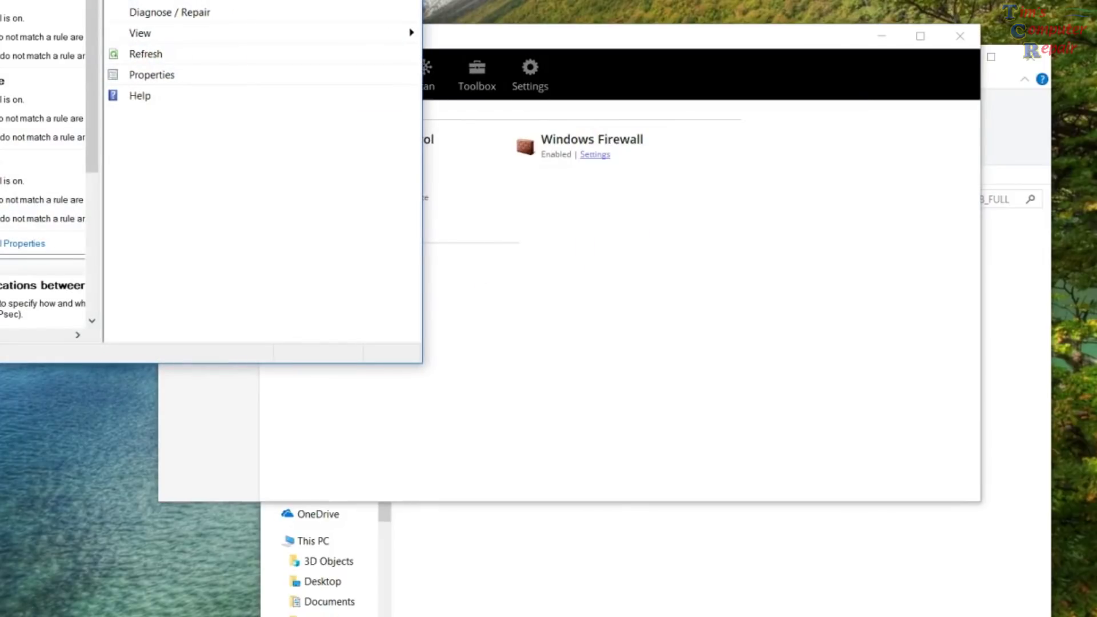
pyautogui.click(544, 100)
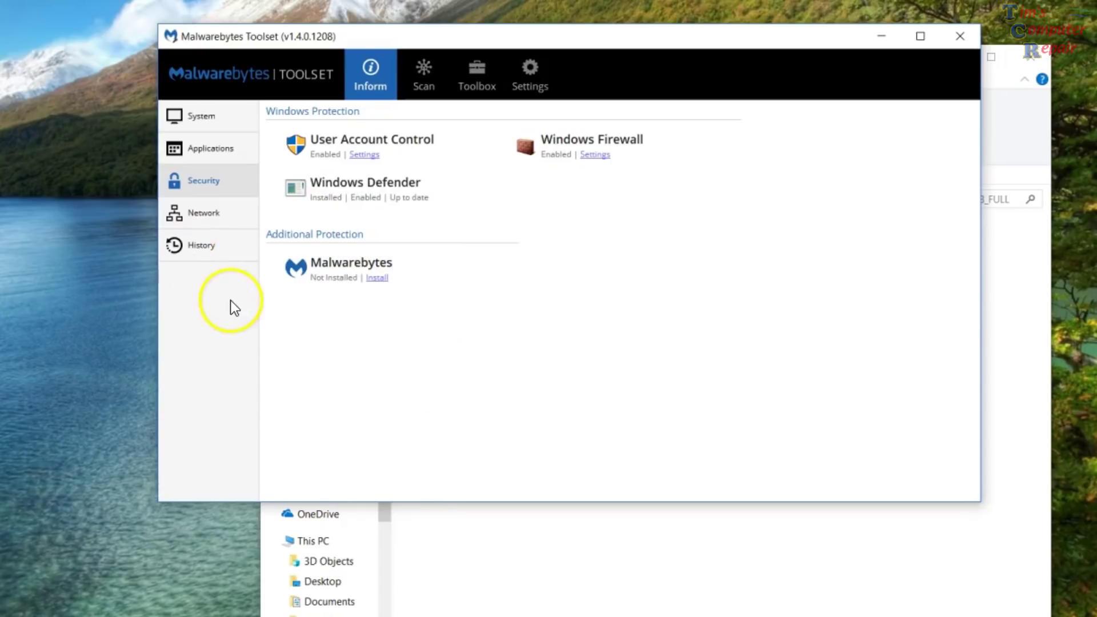
# - Show the Network page and scroll through its network adapters list
pyautogui.click(215, 220)
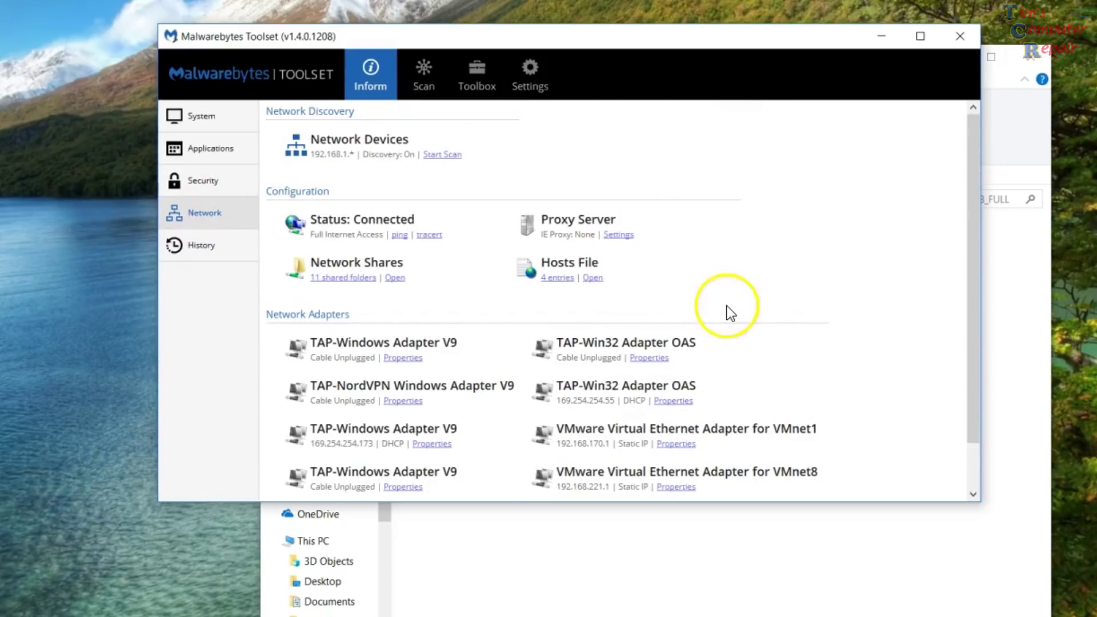
pyautogui.scroll(-1, 731, 311)
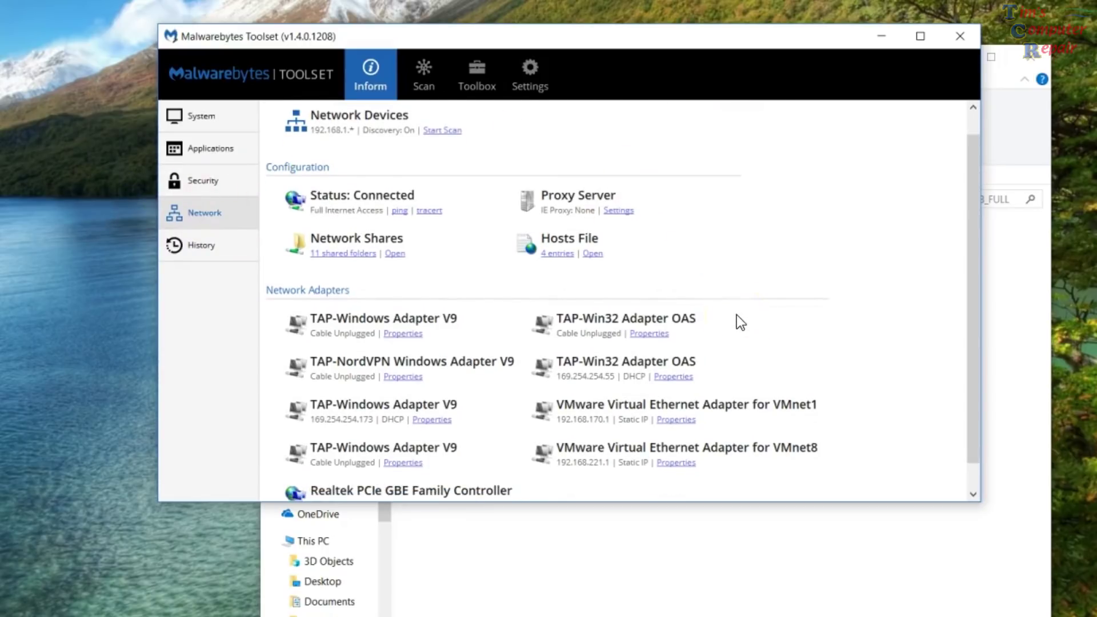
pyautogui.scroll(-1, 737, 315)
pyautogui.scroll(2, 737, 315)
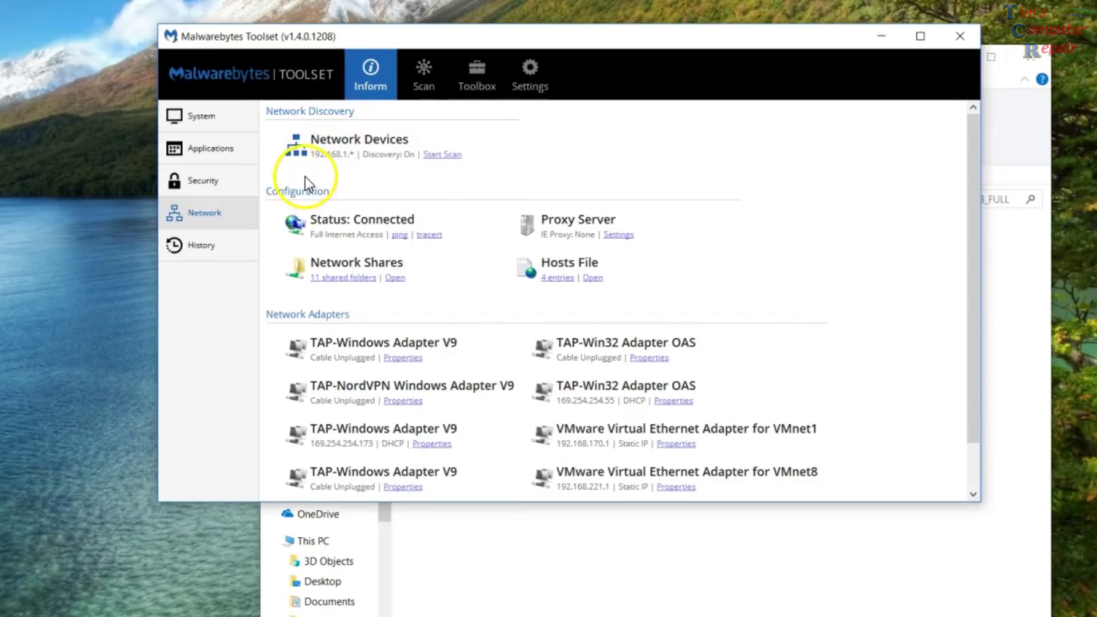
# - Scan the network for devices and ping the Lexmark T650 printer at 192.168.1.10
pyautogui.click(448, 156)
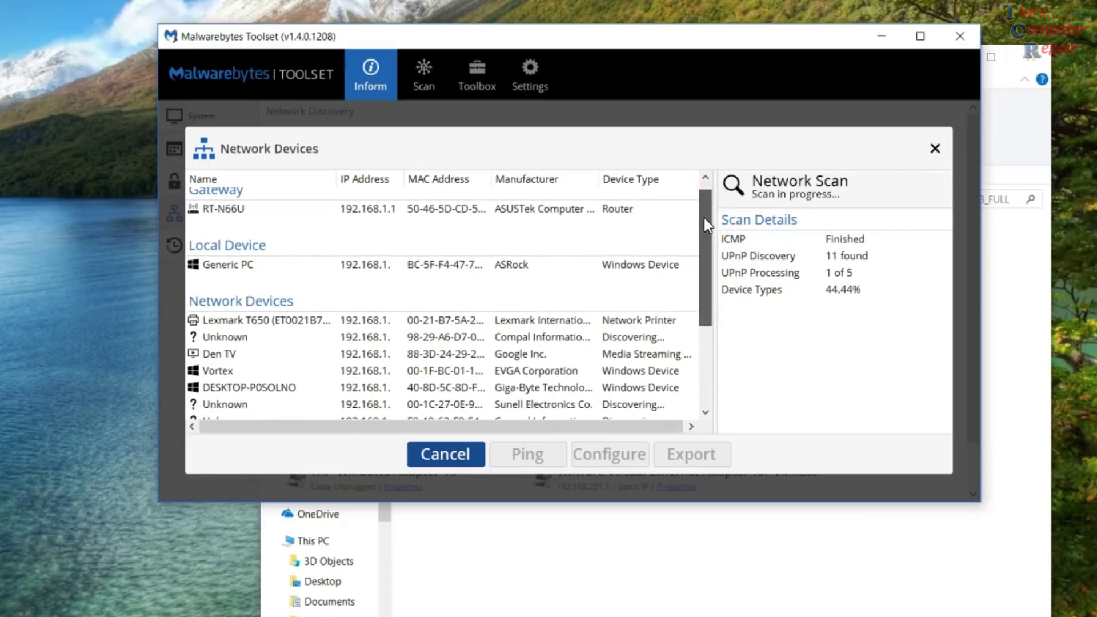
pyautogui.moveTo(704, 218); pyautogui.dragTo(703, 252)
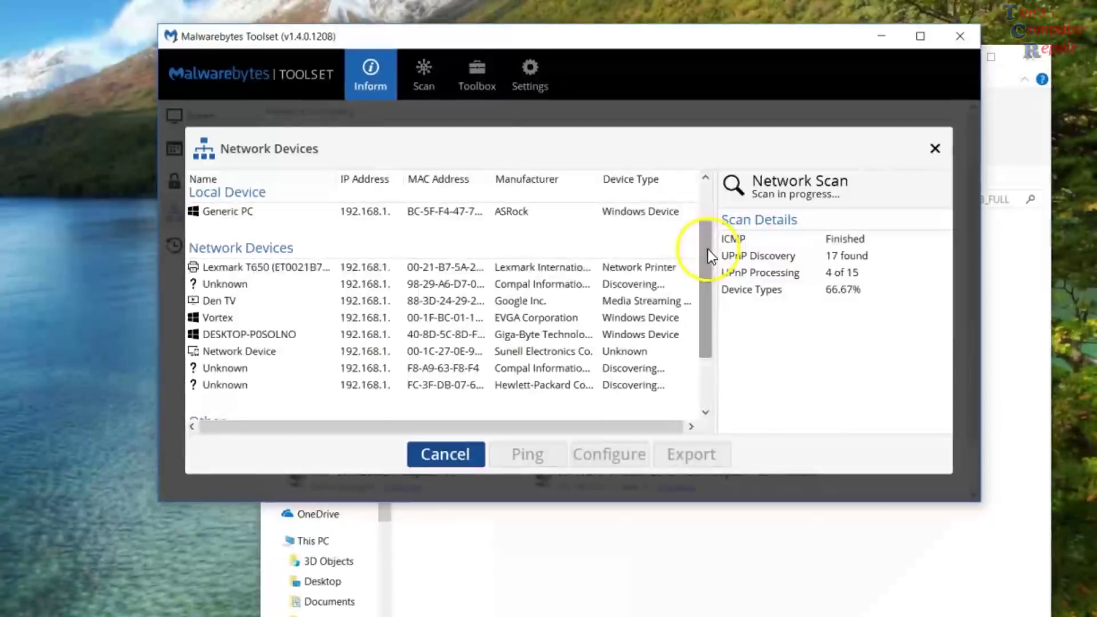
pyautogui.click(454, 269)
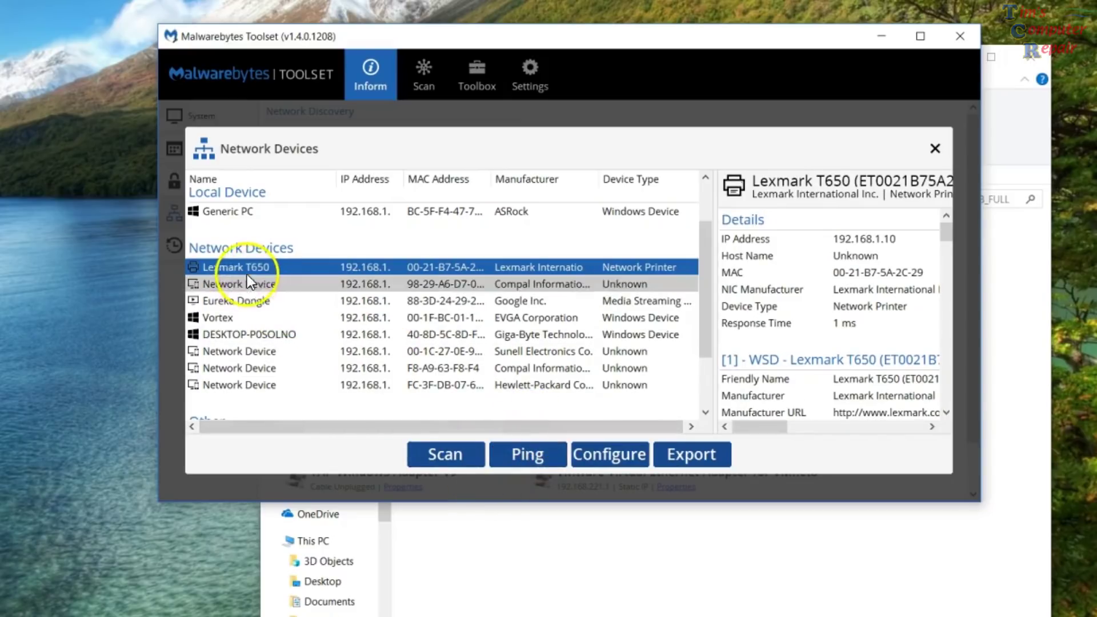
pyautogui.click(517, 456)
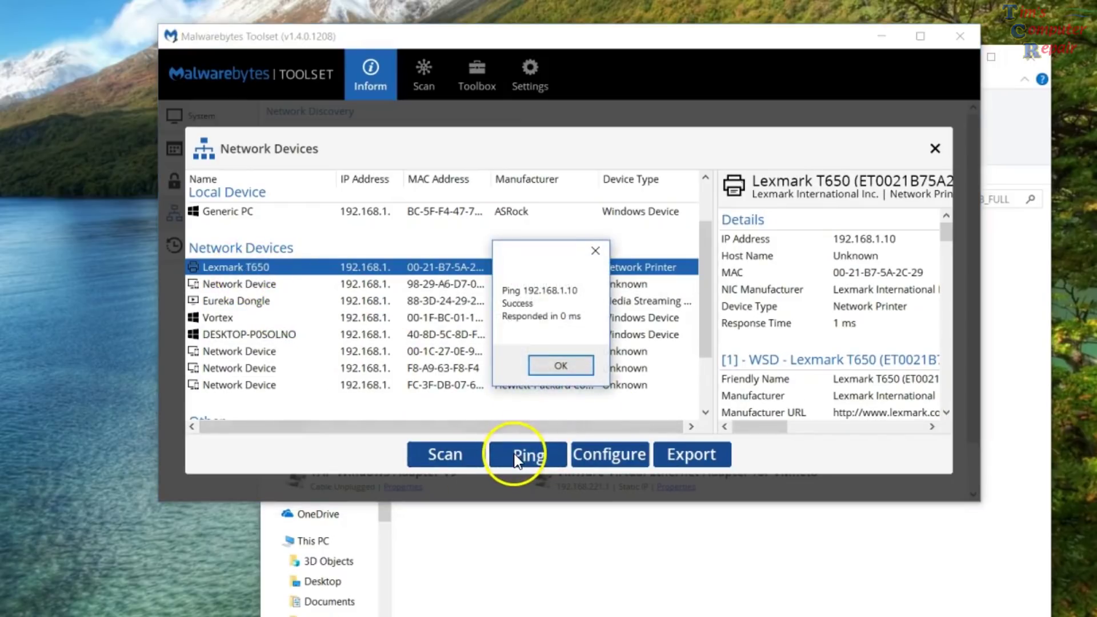
pyautogui.click(545, 366)
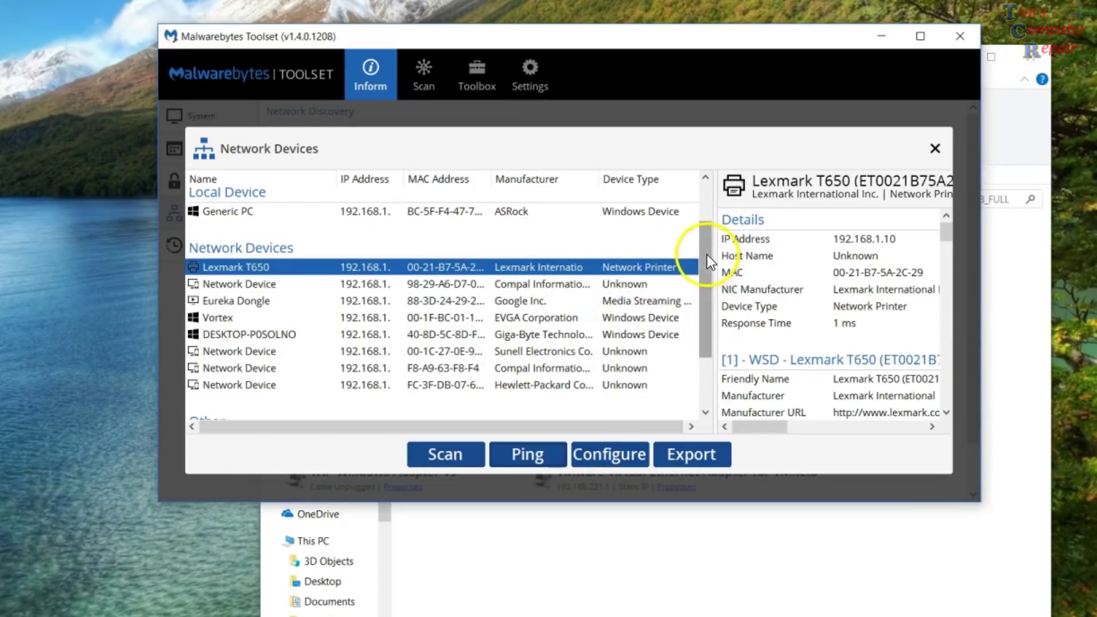
pyautogui.moveTo(708, 256); pyautogui.dragTo(689, 242)
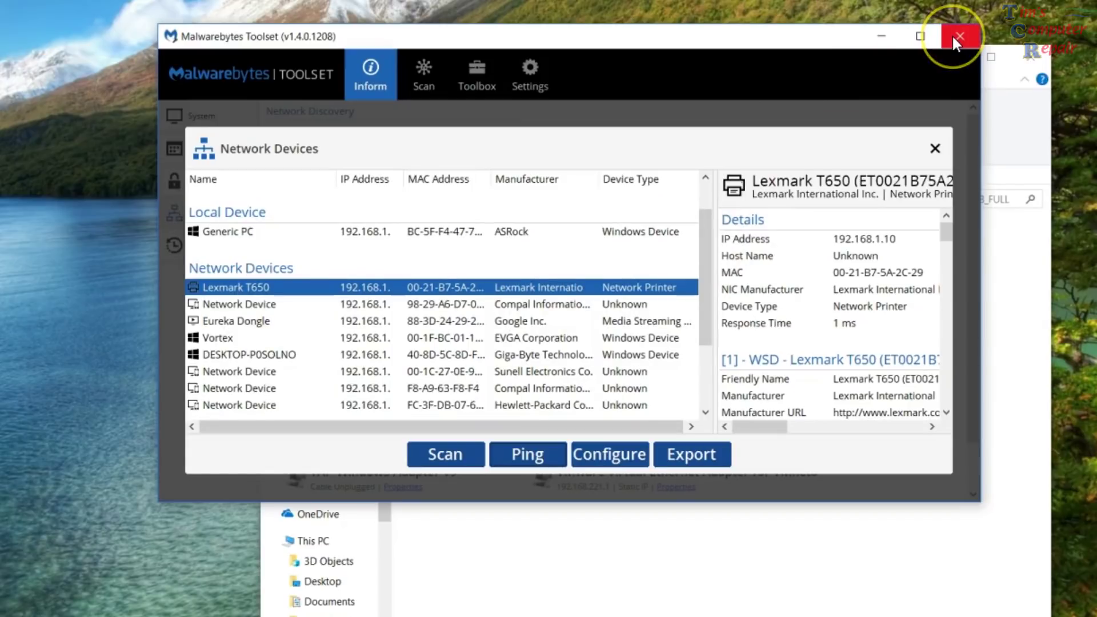
pyautogui.click(934, 148)
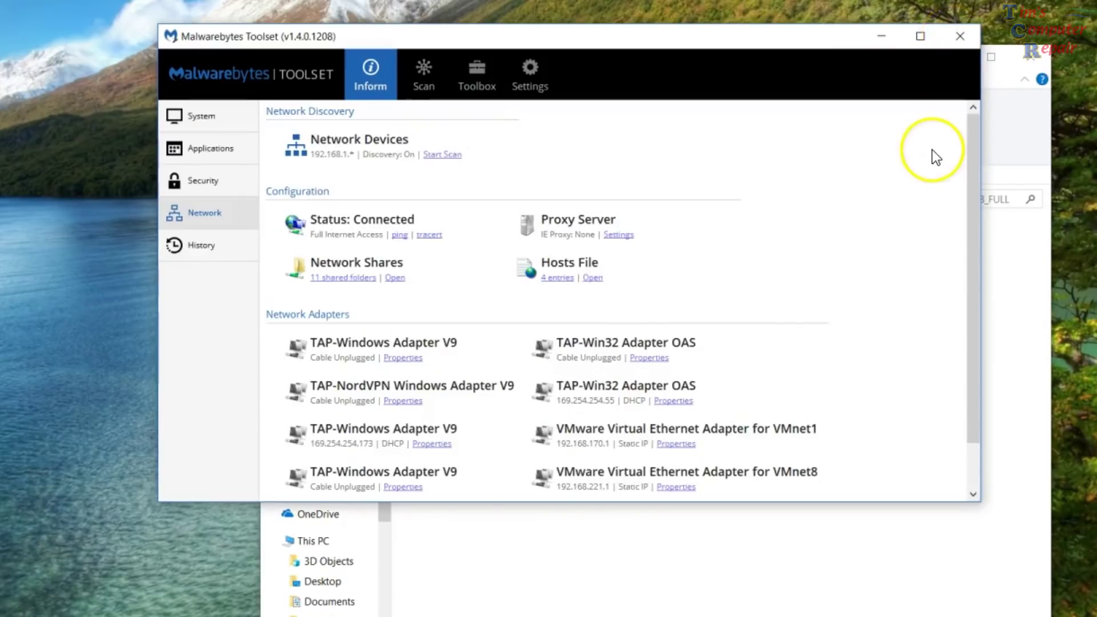
pyautogui.scroll(-1, 441, 292)
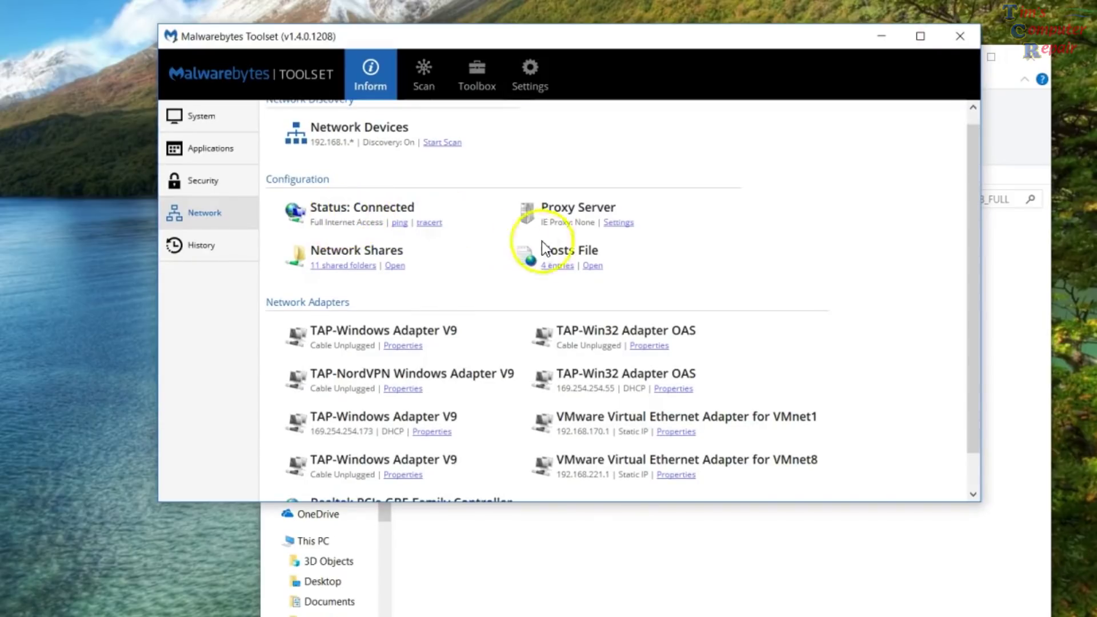
pyautogui.click(619, 223)
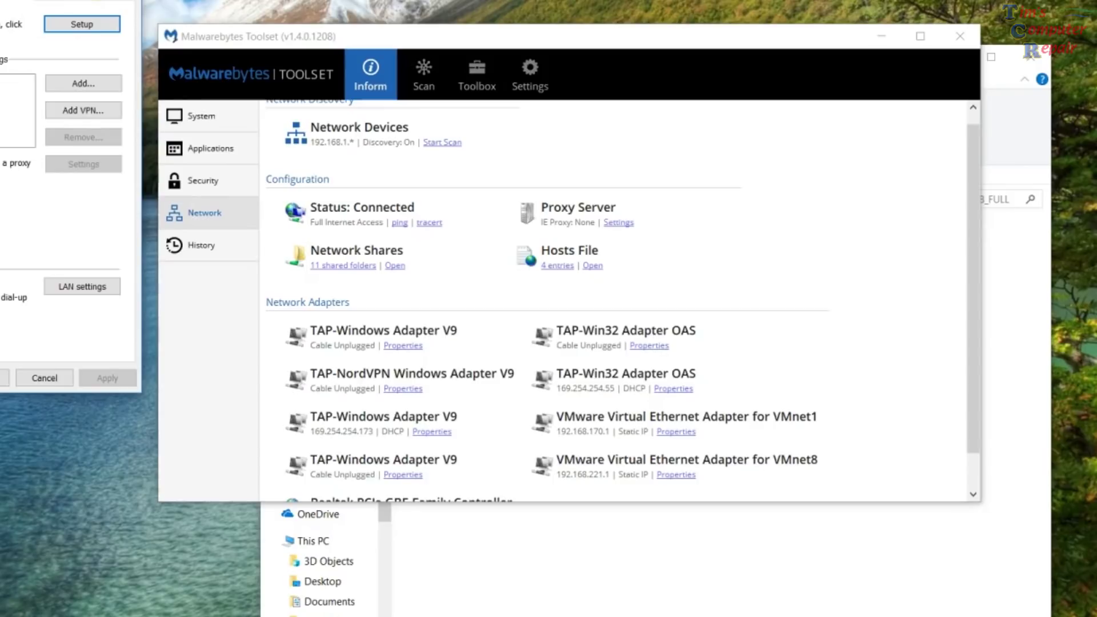
pyautogui.press('Escape')
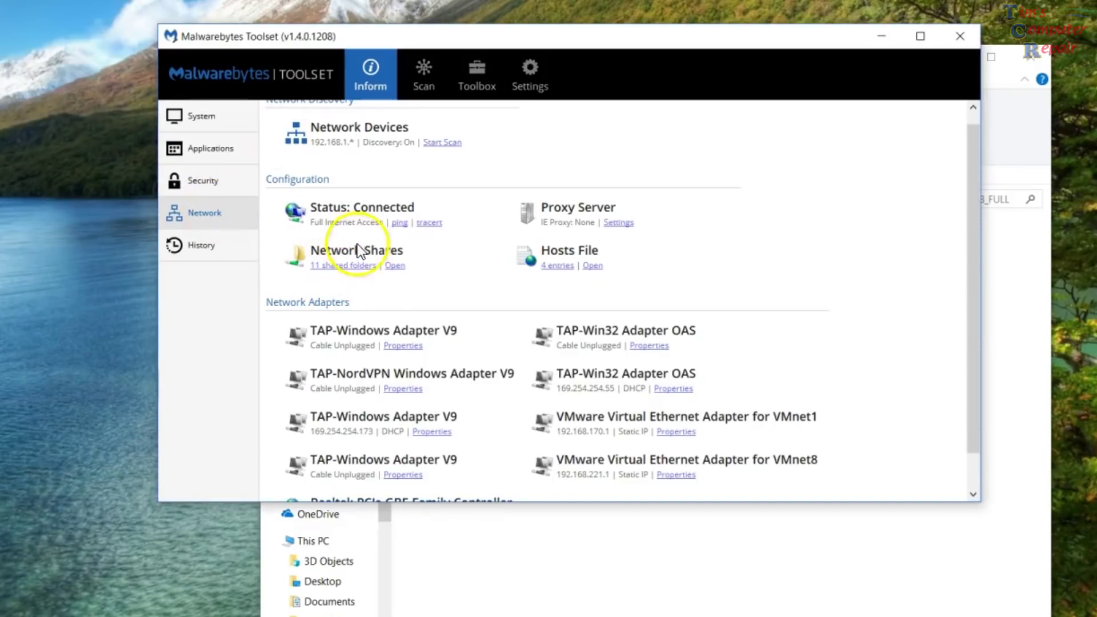
pyautogui.click(332, 271)
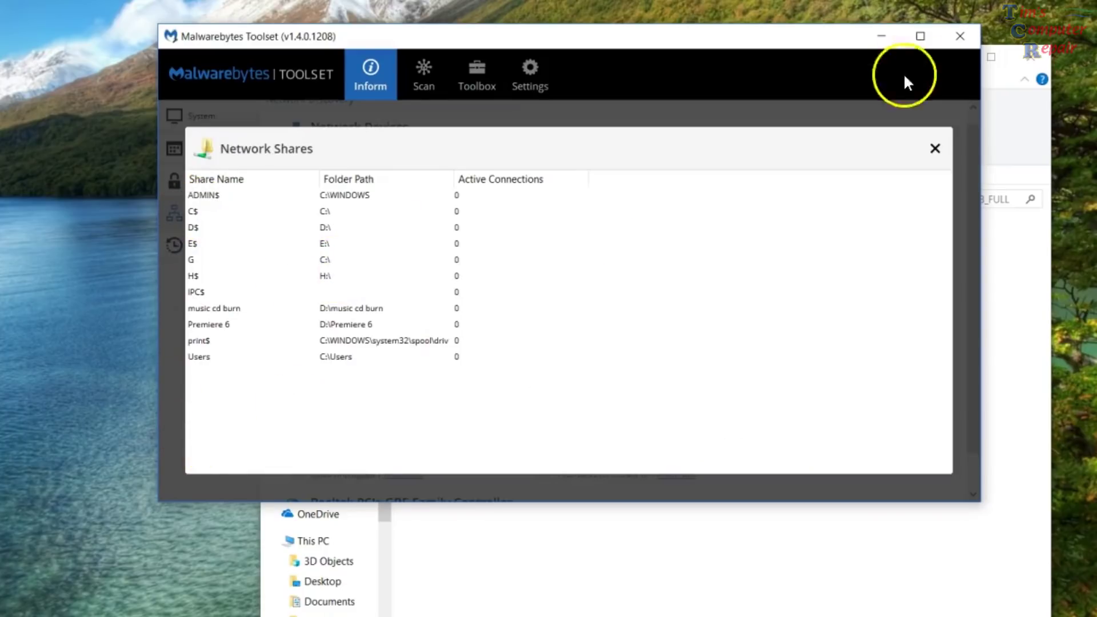
pyautogui.click(935, 148)
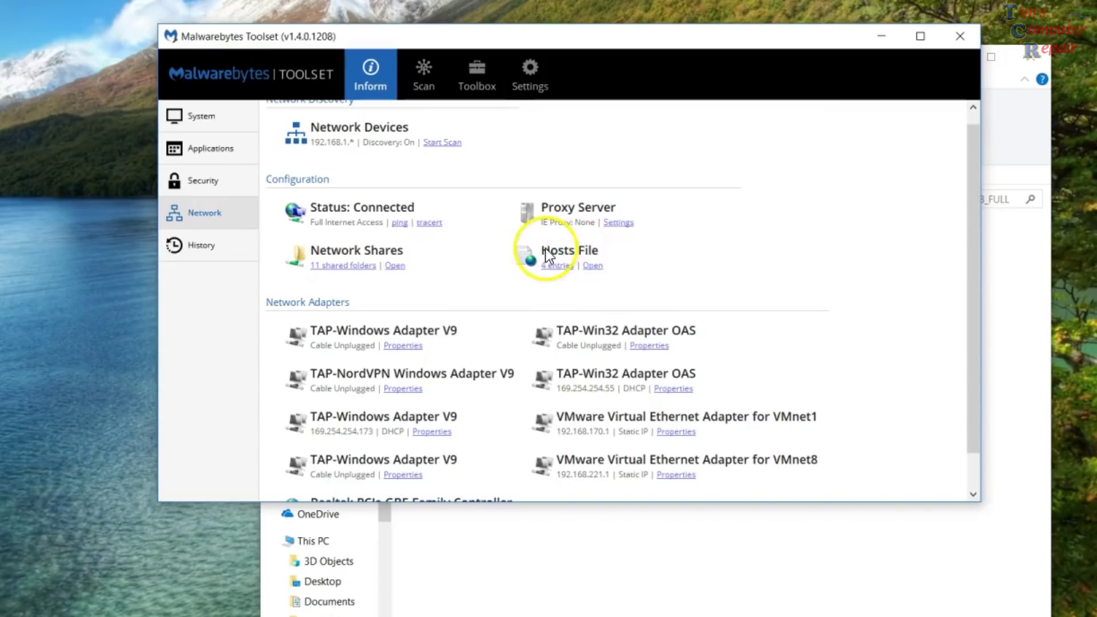
pyautogui.scroll(-1, 585, 338)
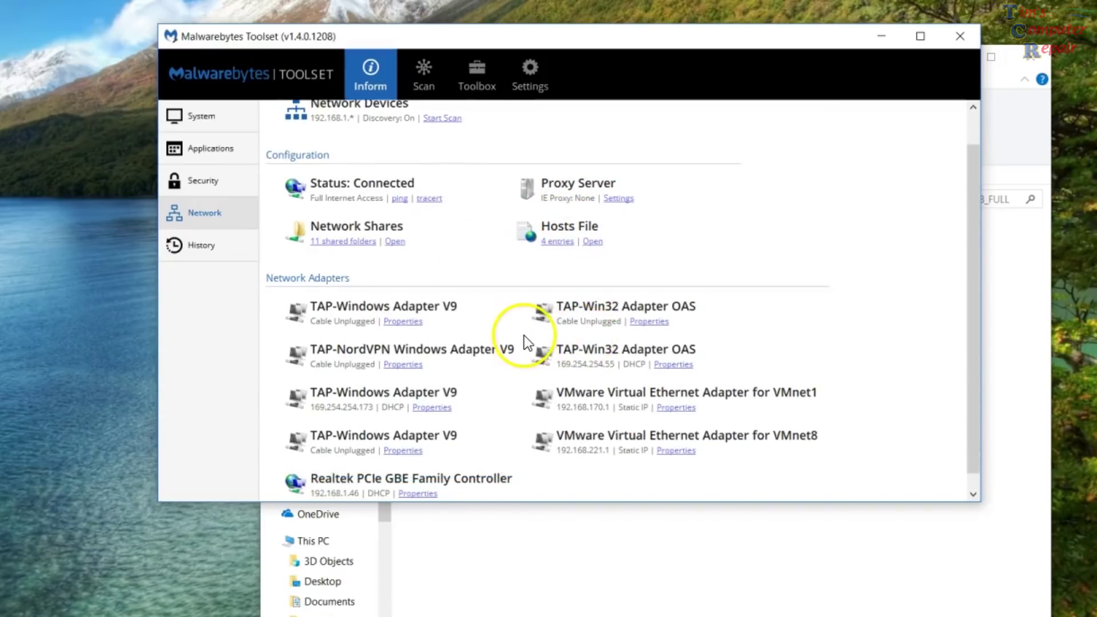
pyautogui.scroll(-1, 524, 335)
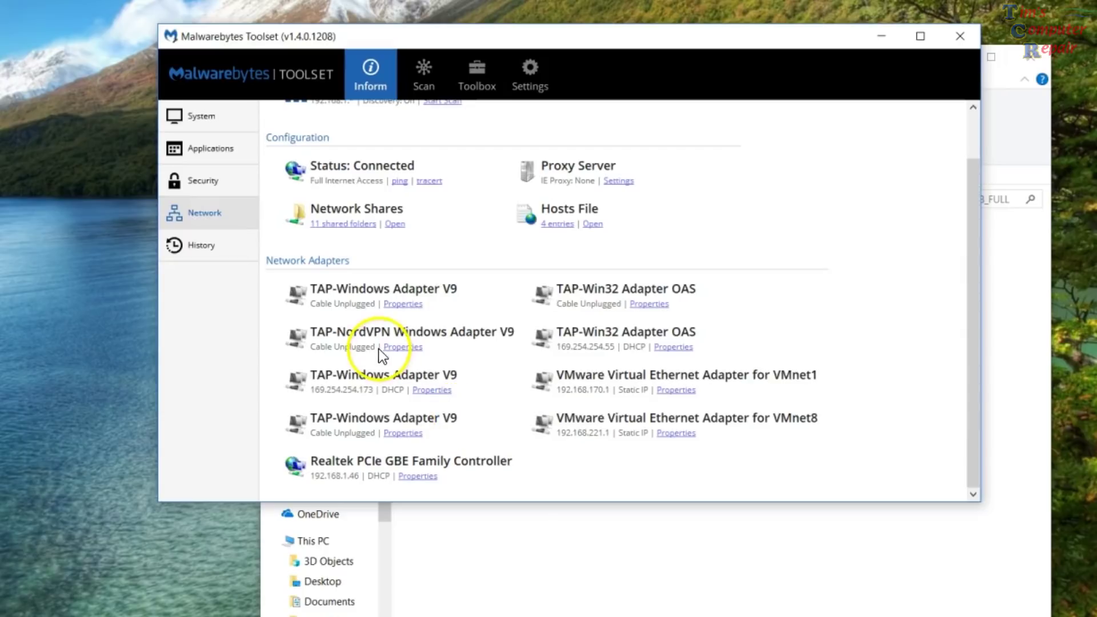
# - Show the History page and view the 7 previously connected USB devices
pyautogui.click(197, 250)
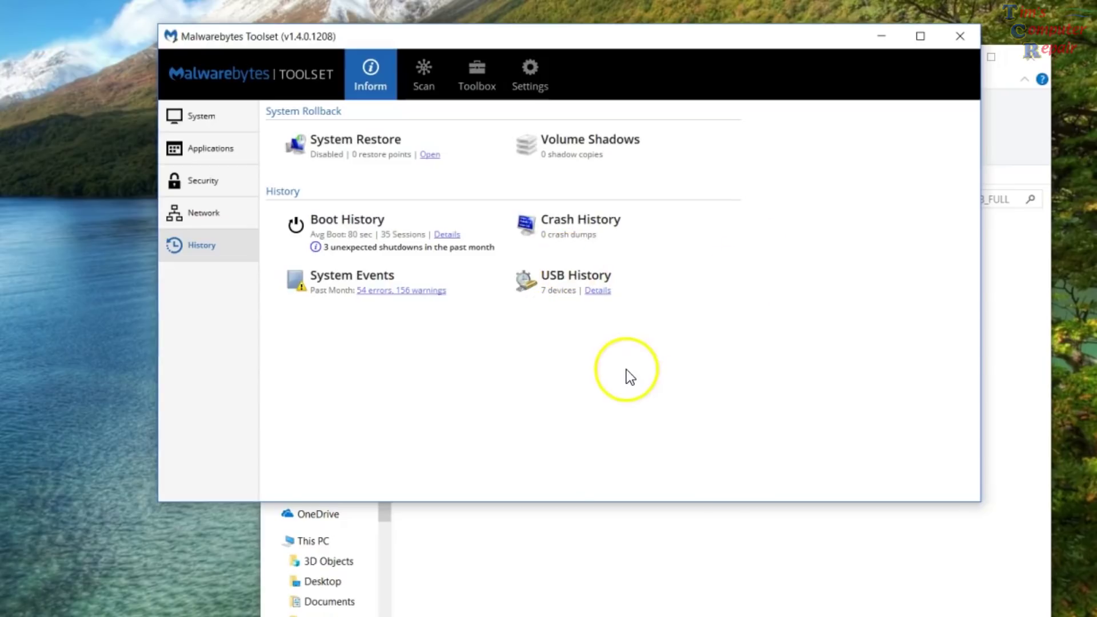
pyautogui.click(598, 291)
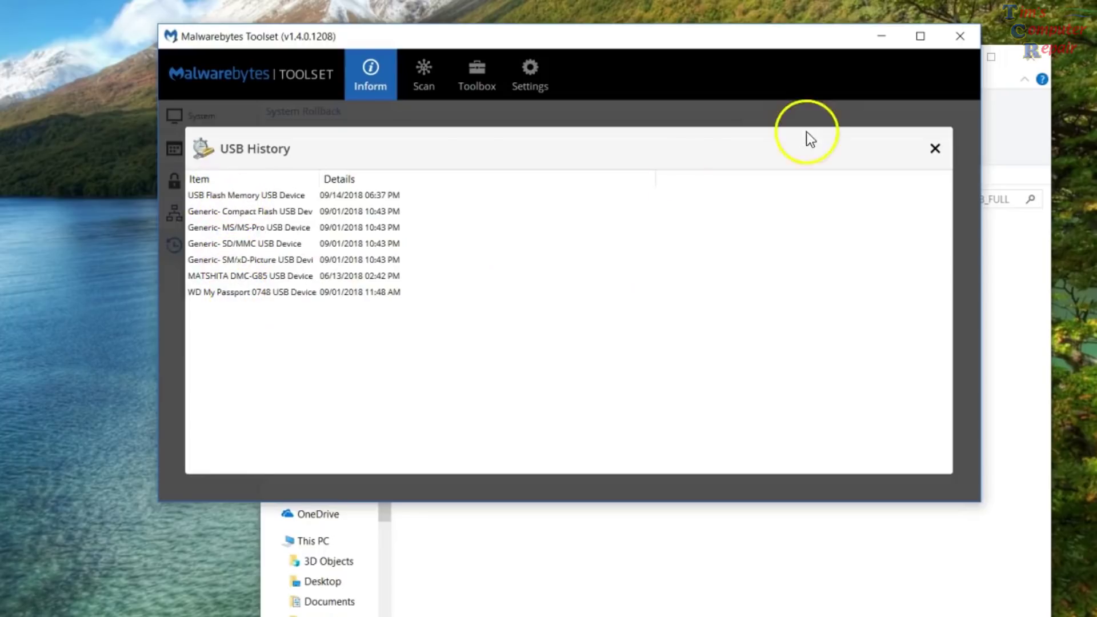
pyautogui.click(935, 149)
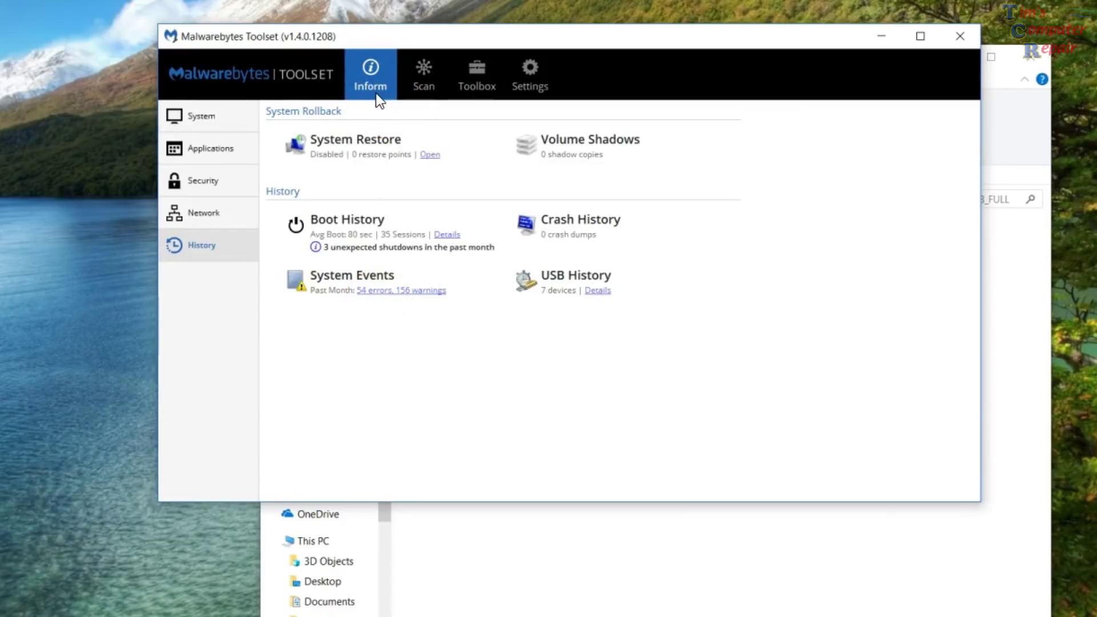
pyautogui.click(425, 68)
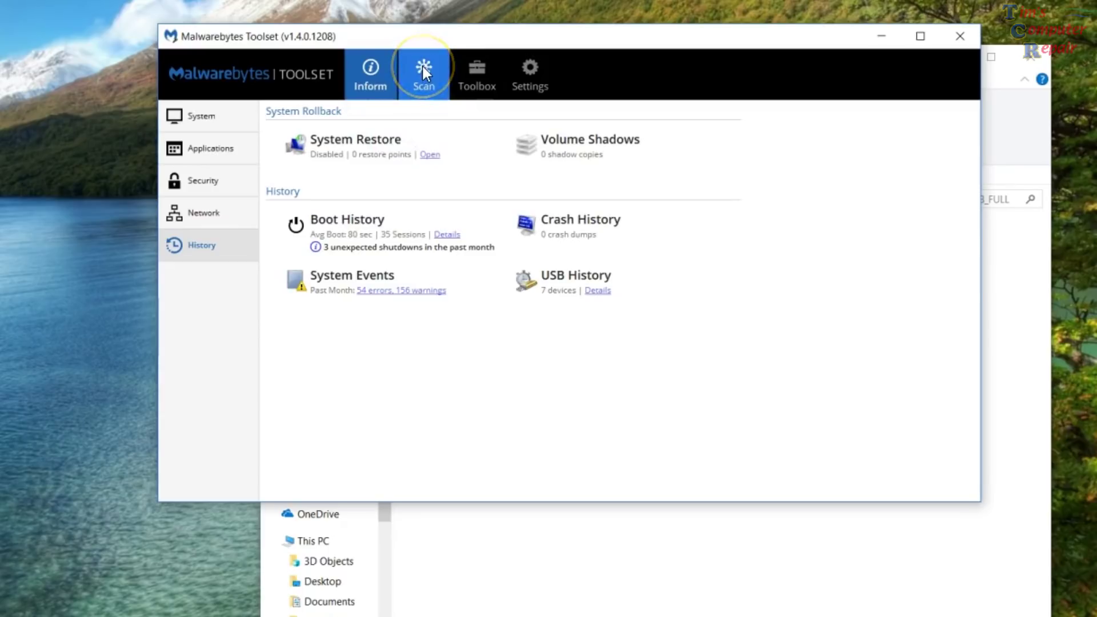
# - Go to the Toolbox and open the MyTools Editor
pyautogui.click(480, 78)
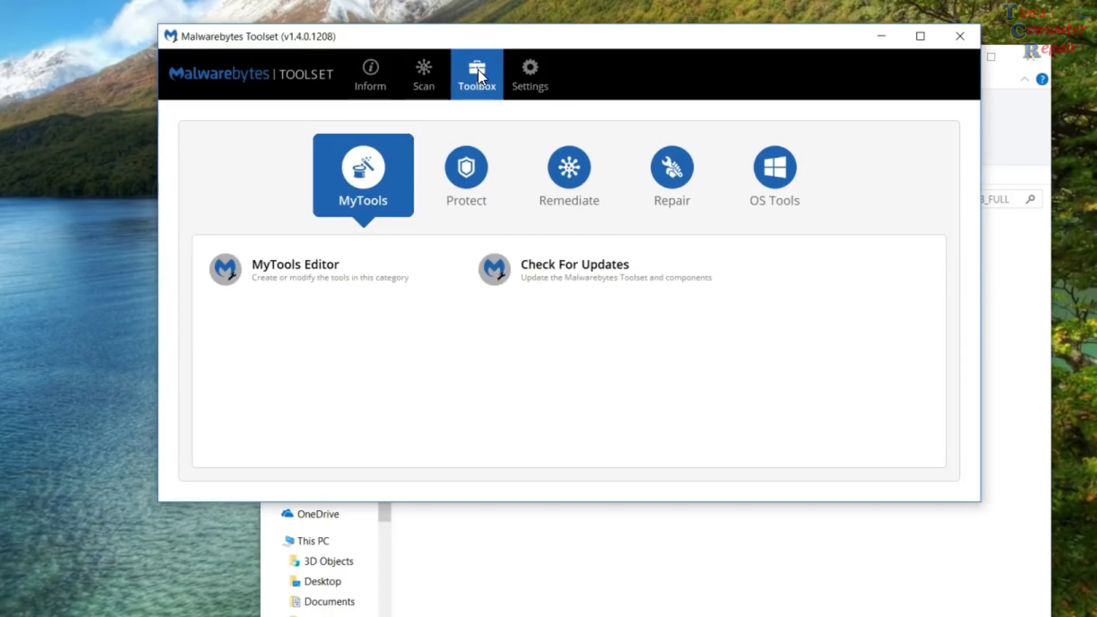
pyautogui.click(378, 306)
pyautogui.click(413, 489)
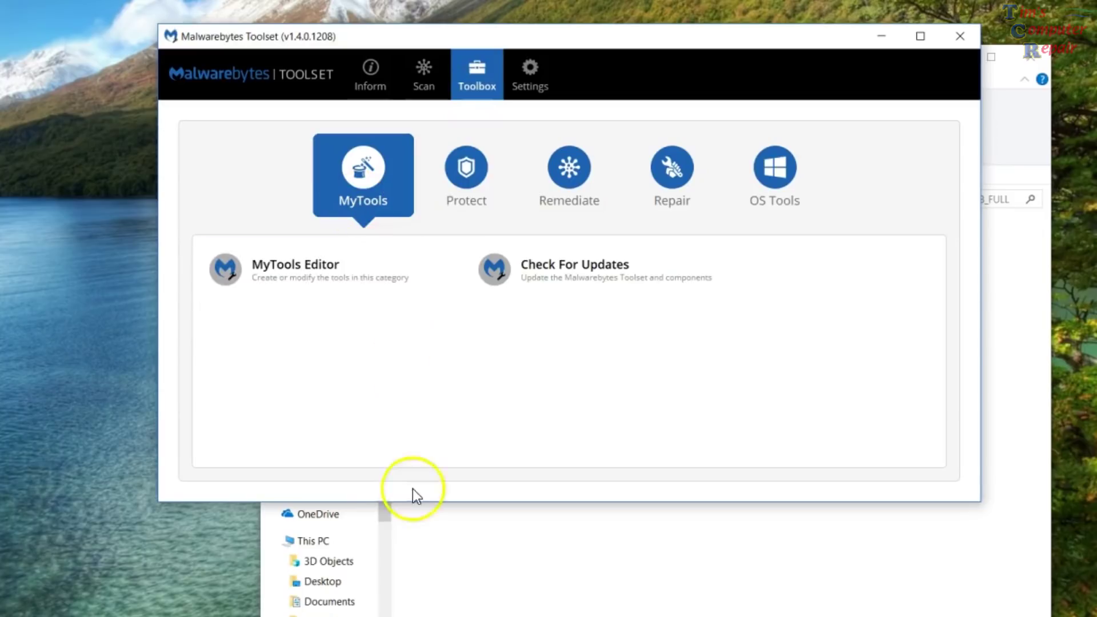
pyautogui.click(276, 292)
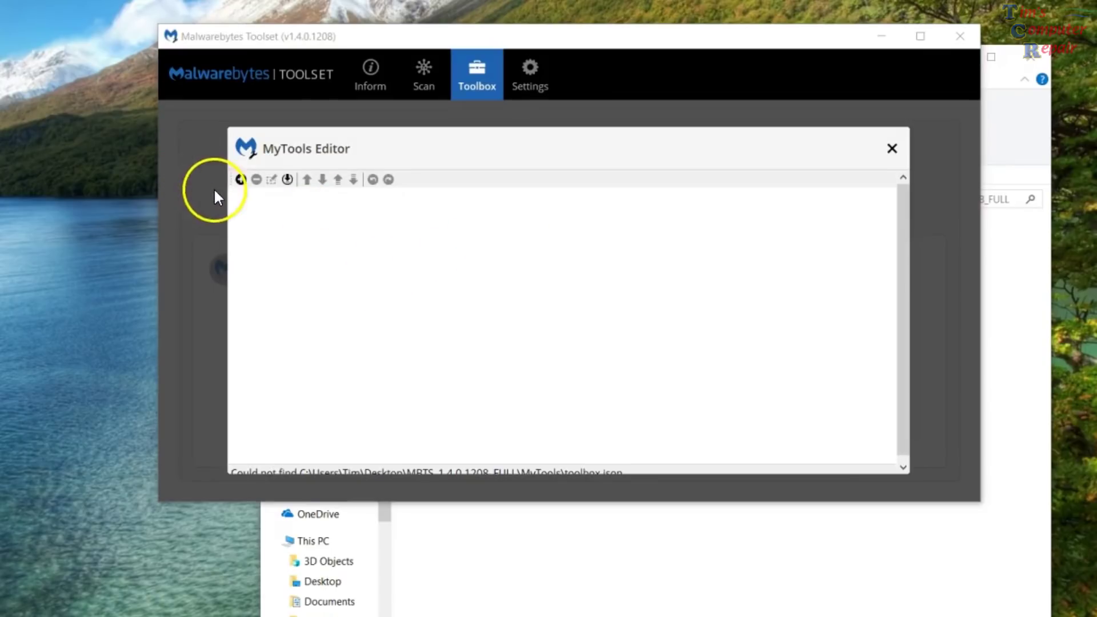
# - Add a new blank tool entry, cancelling the program file browse and closing Create Tool
pyautogui.click(241, 180)
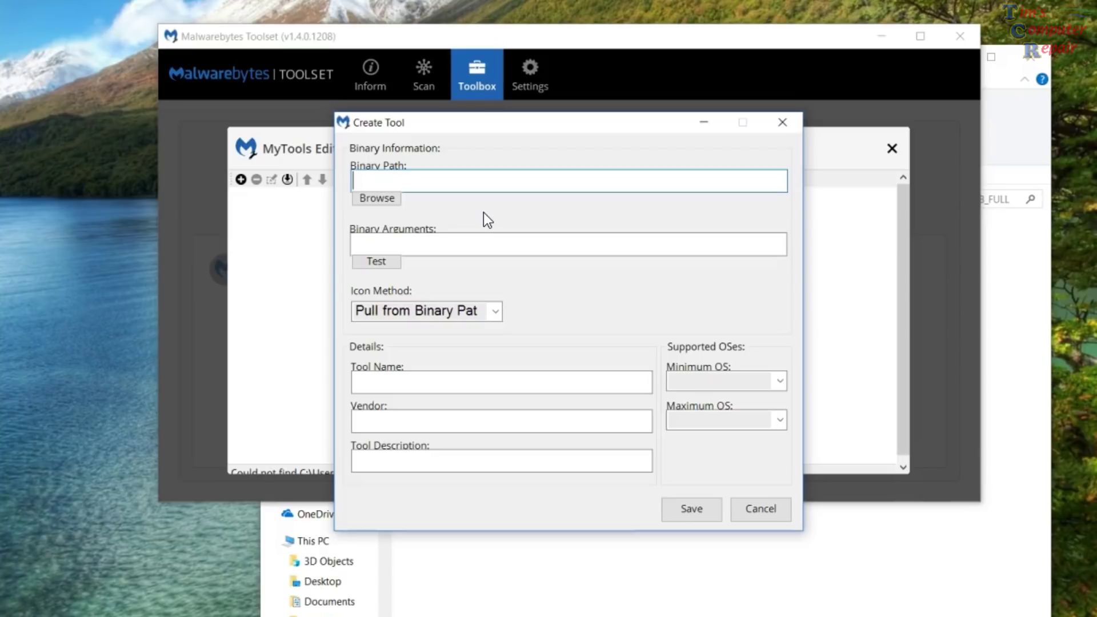
pyautogui.click(372, 197)
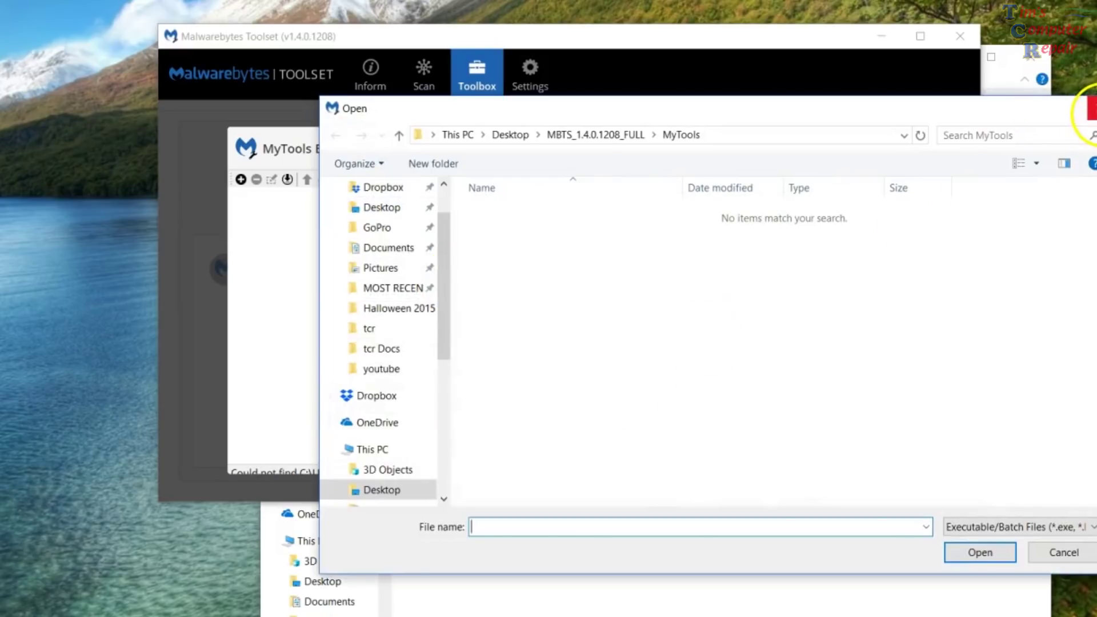
pyautogui.click(1089, 108)
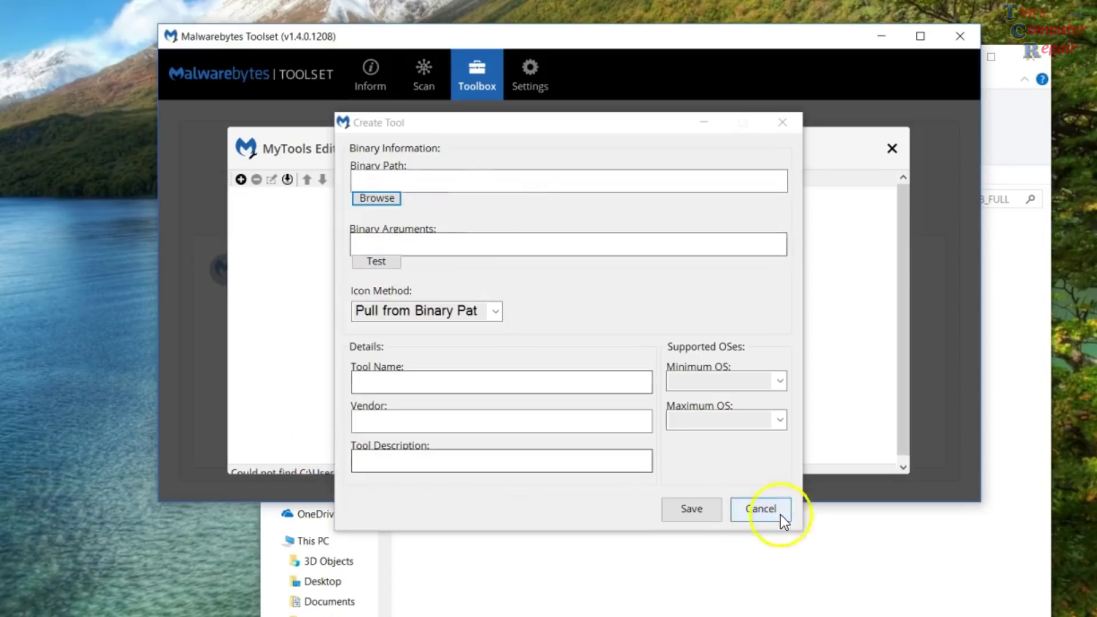
pyautogui.click(692, 510)
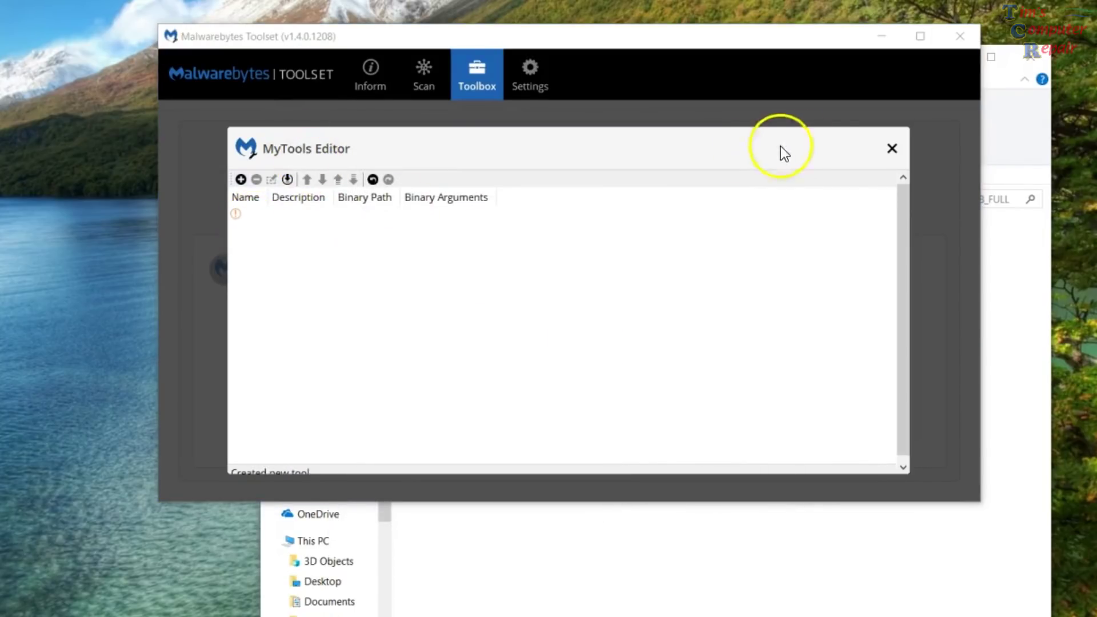
# - Close the MyTools Editor and show the Protect category tools
pyautogui.click(893, 148)
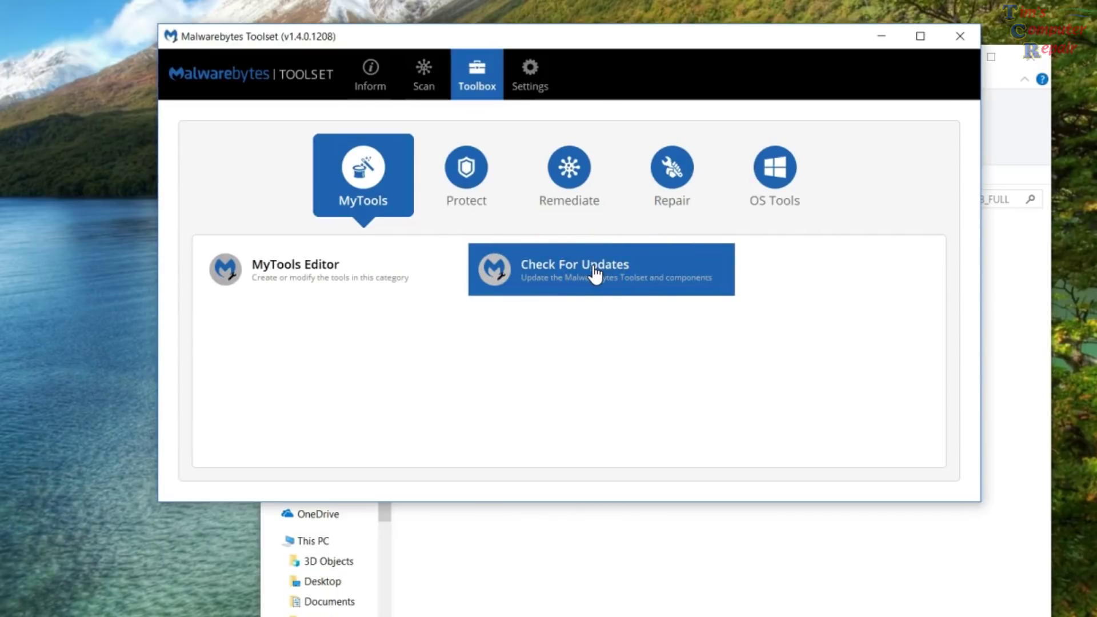
pyautogui.click(470, 192)
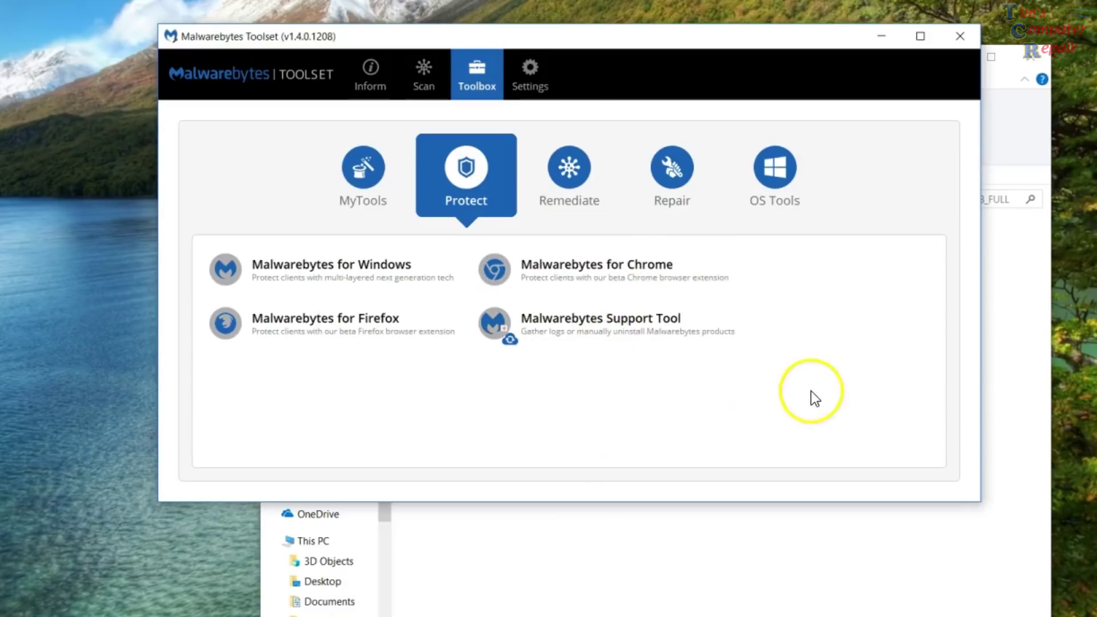
# - Open the Remediate category listing AdwCleaner, Anti-Bundleware, Anti-Rootkit and MBBR CLI Scan
pyautogui.click(599, 183)
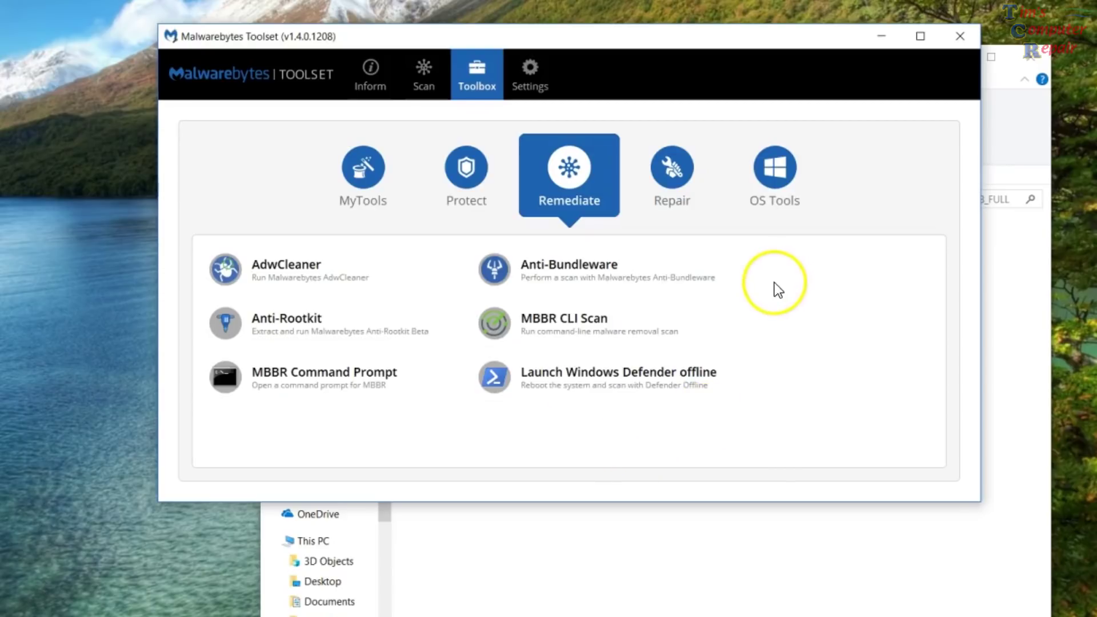
# - Show the Repair category with Firewall Reset, Network Reset and DISM Health Scan, closing the recovery menu picture
pyautogui.click(678, 180)
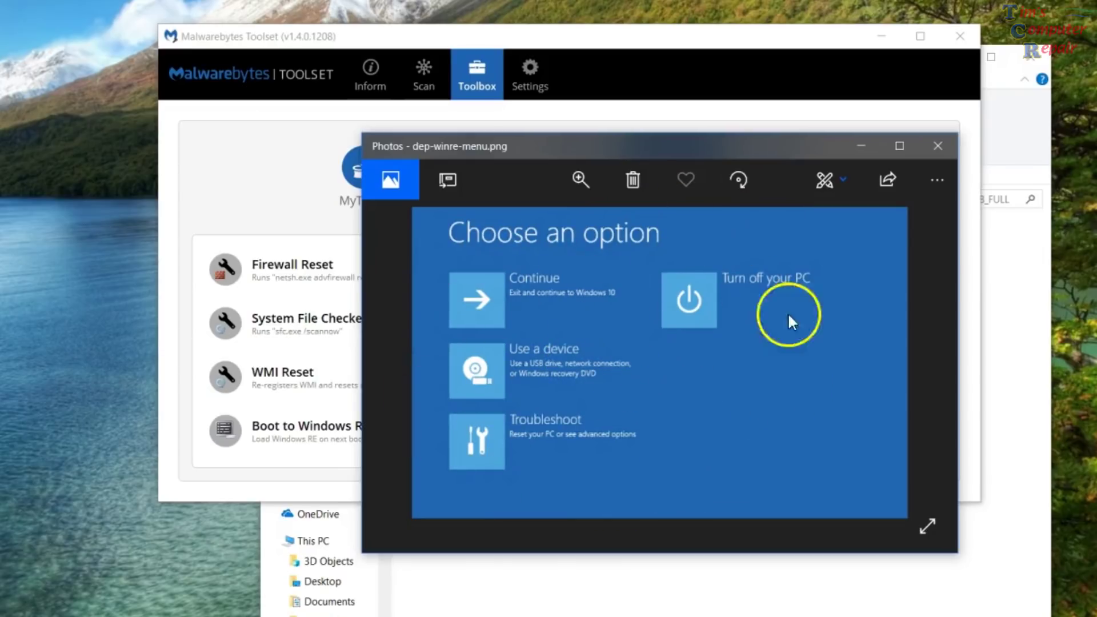
pyautogui.click(941, 148)
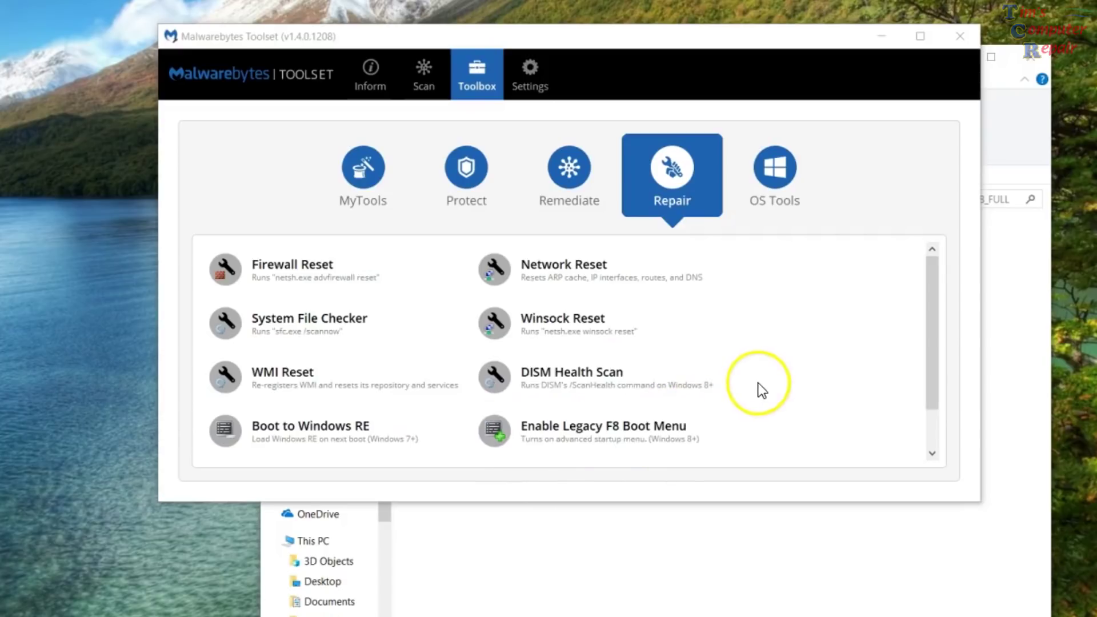
# - Show the OS Tools list and scroll it from Command Prompt down to Windows Update
pyautogui.click(792, 192)
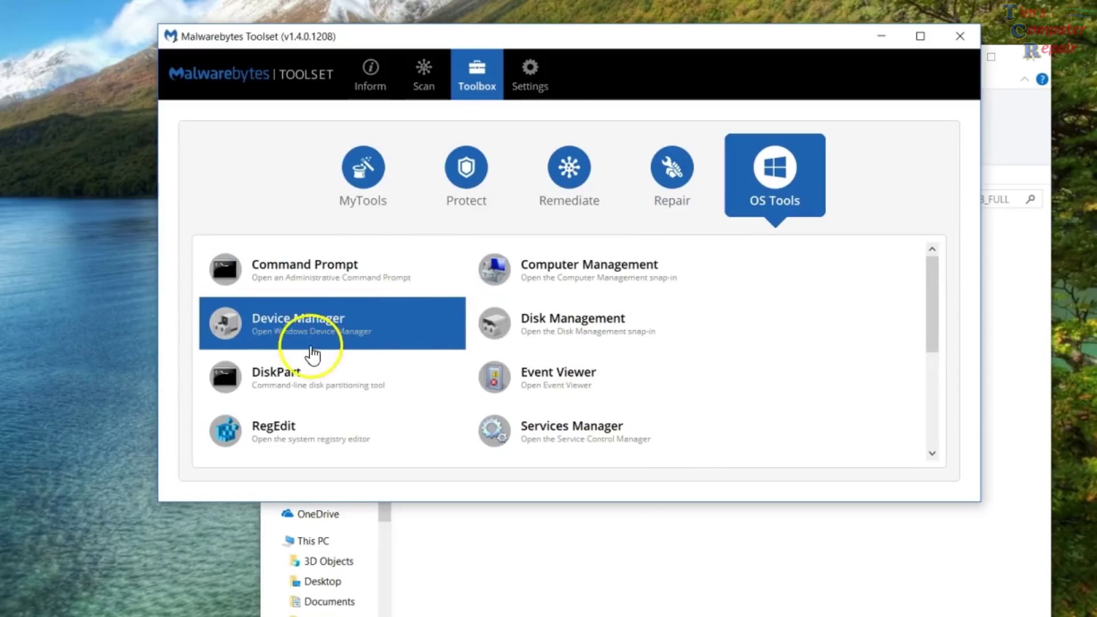
pyautogui.click(315, 382)
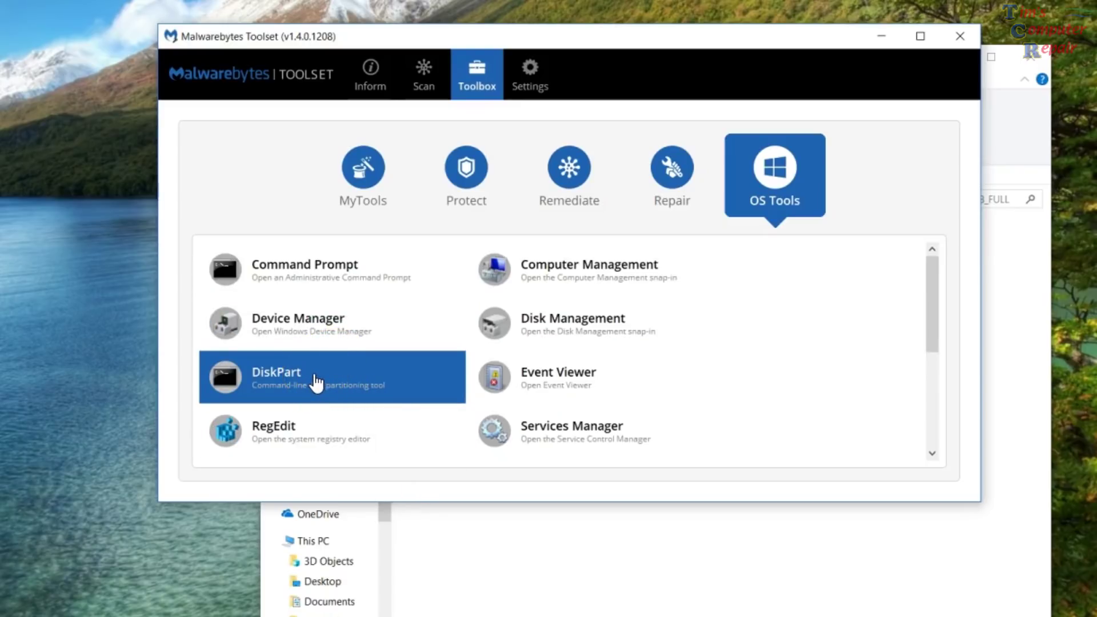
pyautogui.click(314, 421)
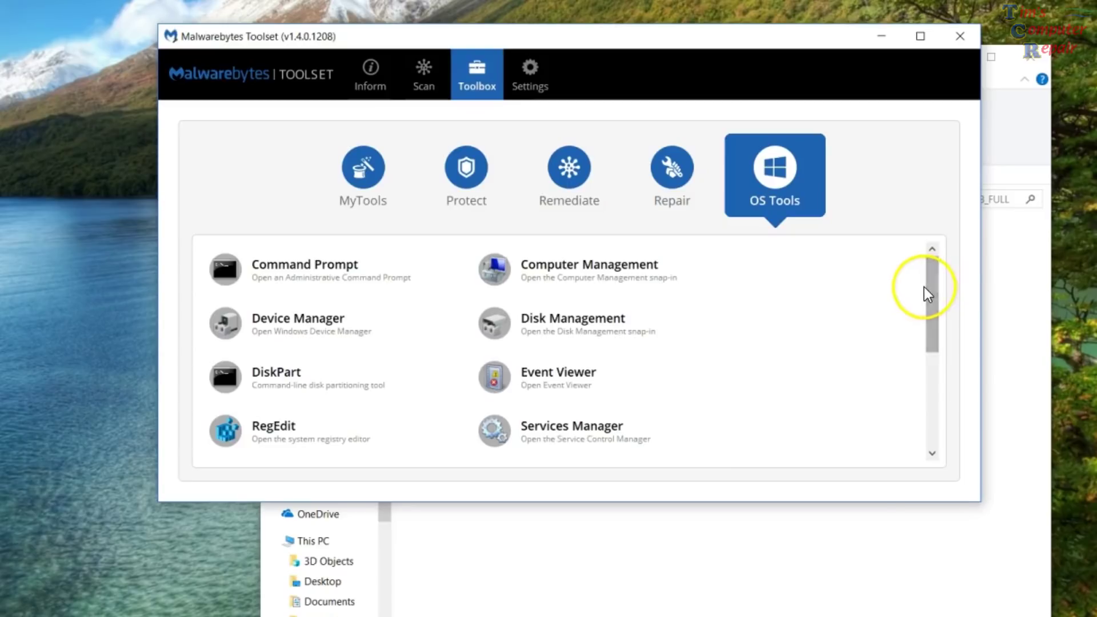
pyautogui.moveTo(927, 286); pyautogui.dragTo(917, 382)
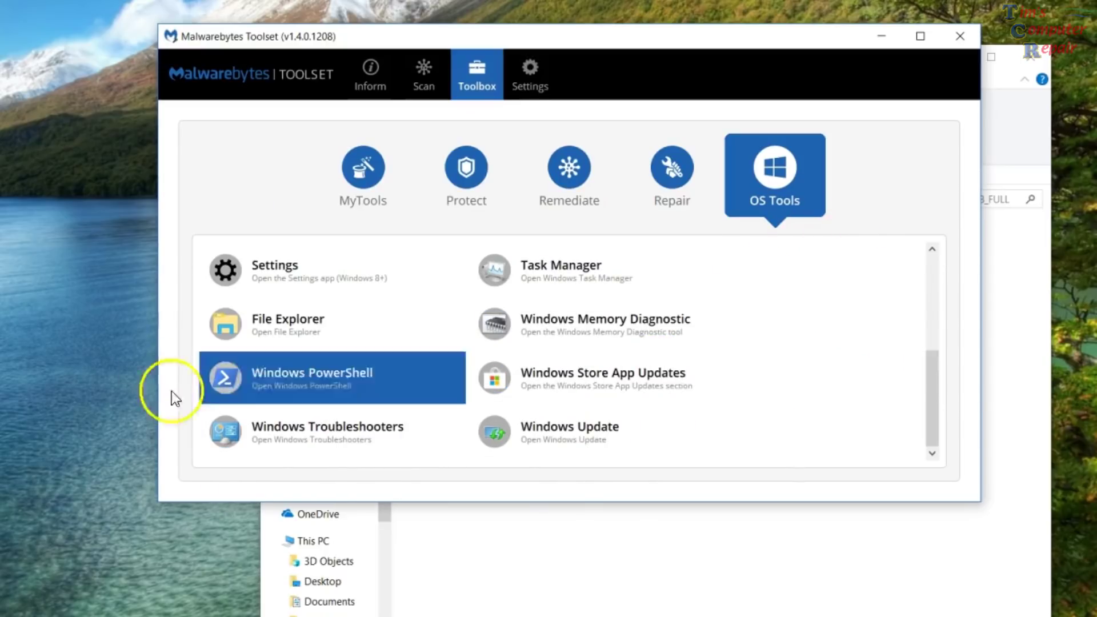
pyautogui.moveTo(930, 363); pyautogui.dragTo(932, 264)
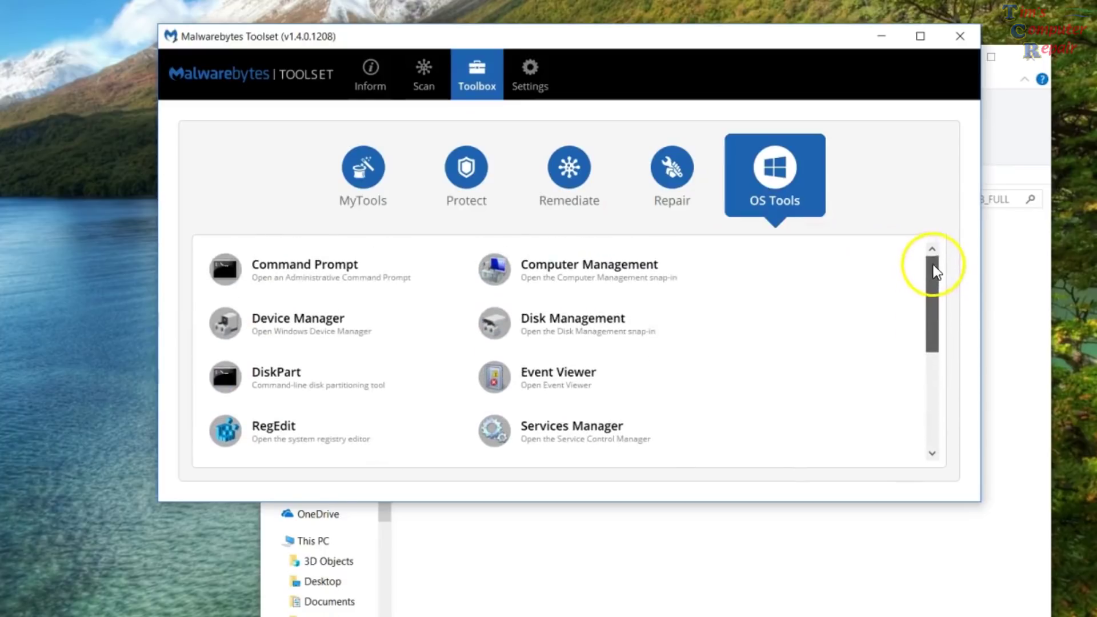
# - Briefly revisit the Repair tools, then return to the OS Tools list
pyautogui.click(666, 177)
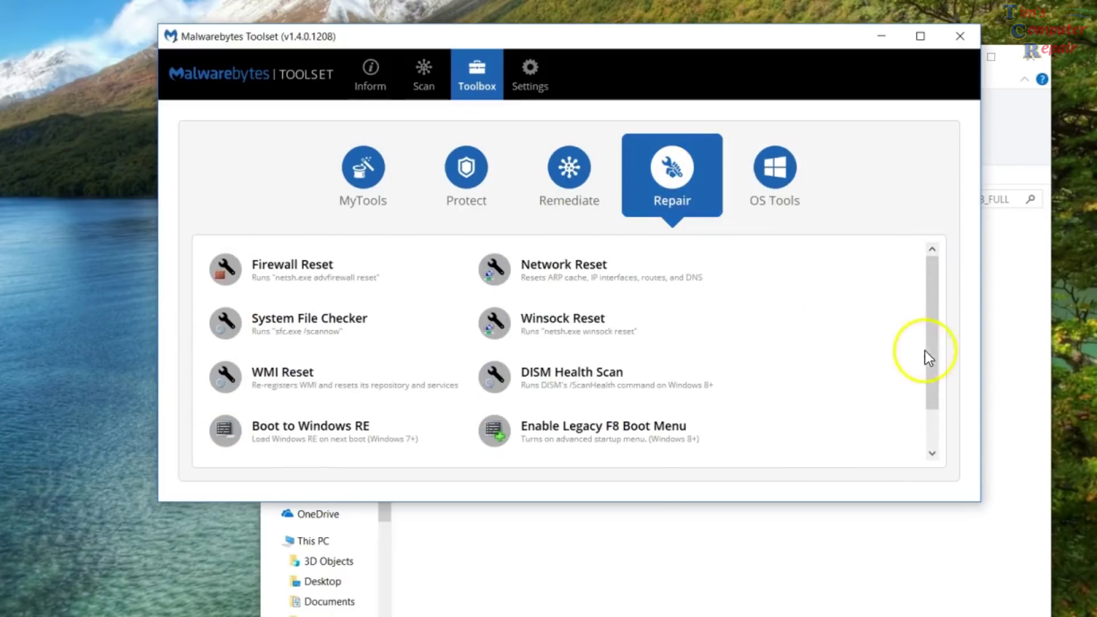
pyautogui.moveTo(927, 346); pyautogui.dragTo(933, 409)
pyautogui.click(775, 172)
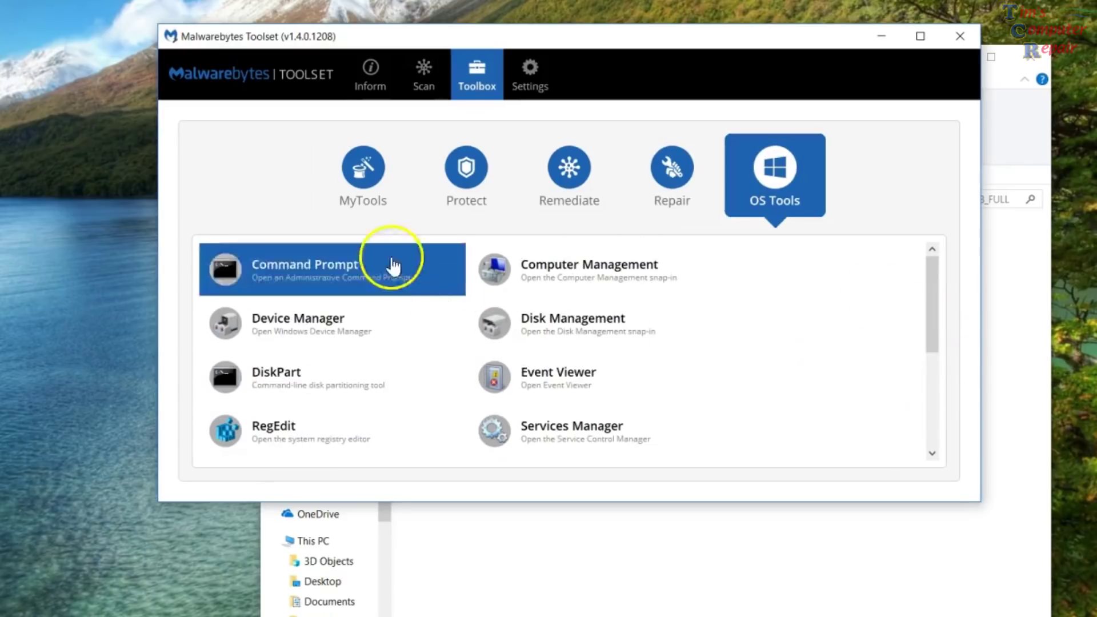
# - Switch to the Scan page and preview the Portable Scanner's options before dismissing them
pyautogui.click(420, 75)
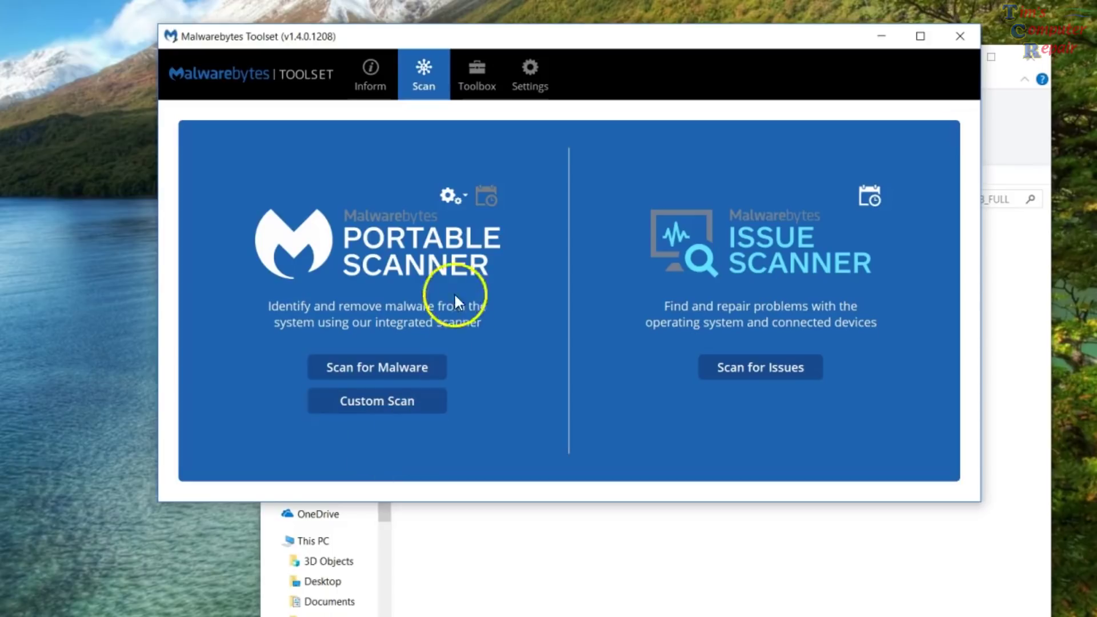
pyautogui.click(465, 197)
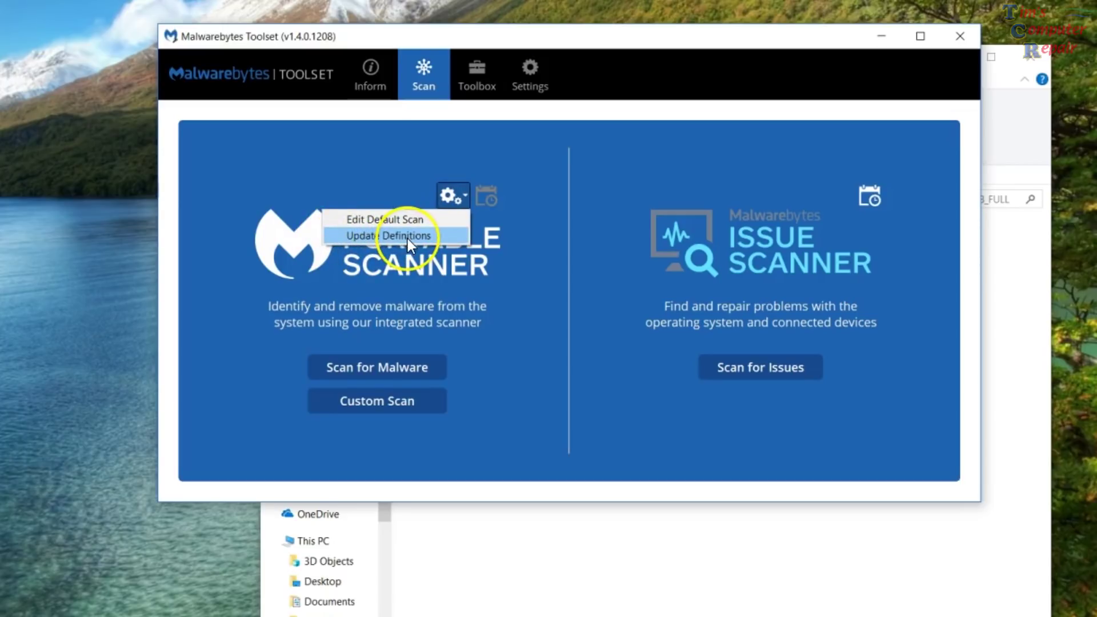
pyautogui.click(516, 355)
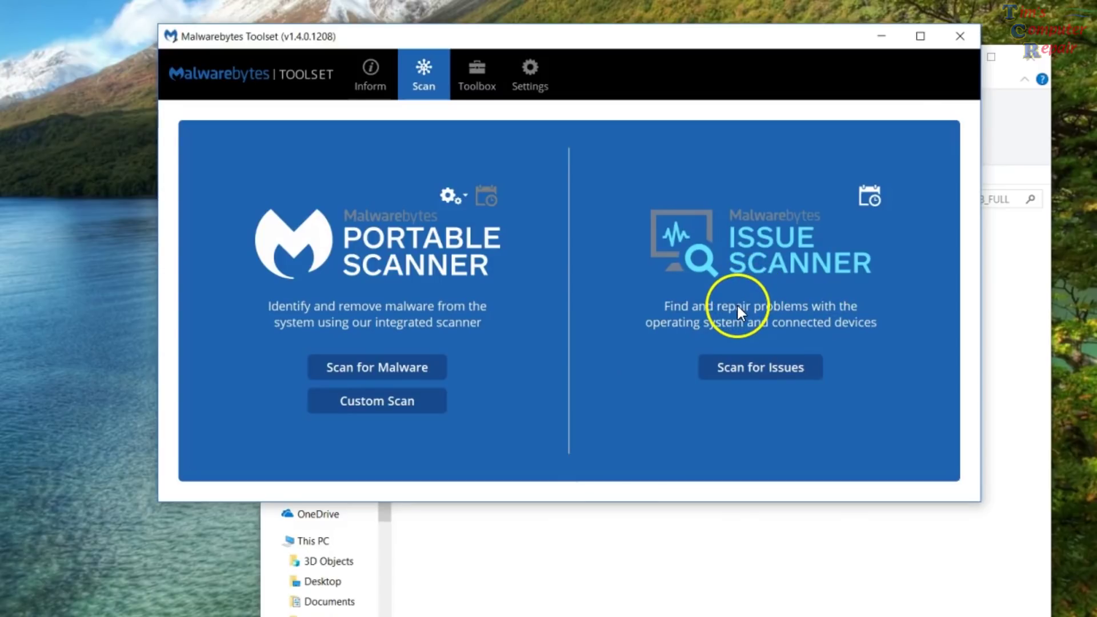
# - Run Scan for Issues, which reports 3 issues including only 5% free space on C:
pyautogui.click(749, 378)
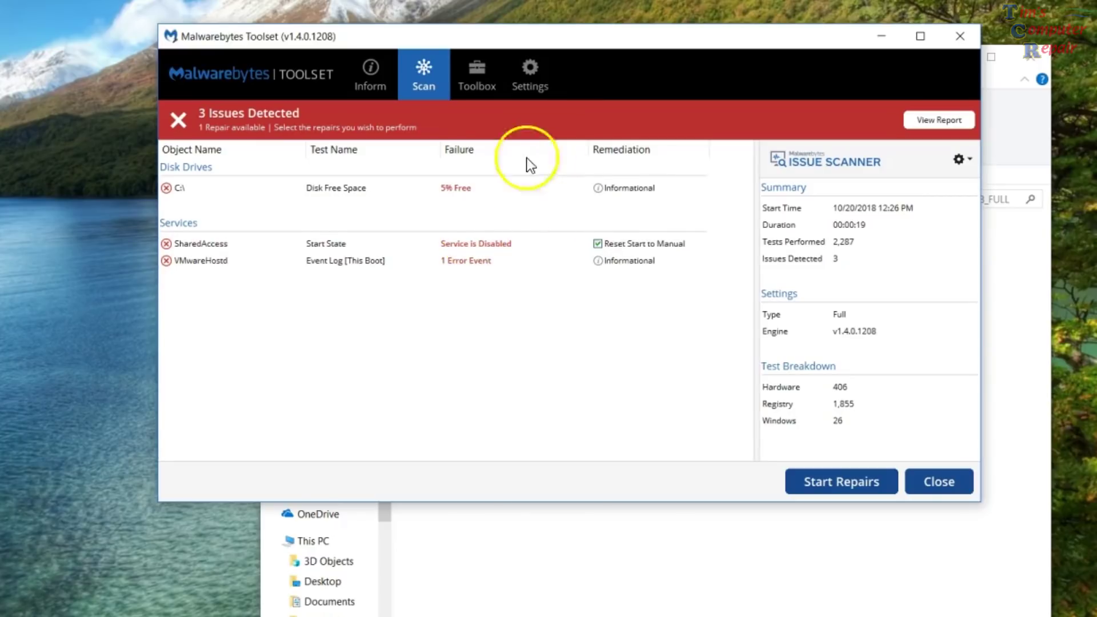
# - Open the full Issue Scanner report and expand WHEA, Kernel-WHEA, Device Manager and Network checks
pyautogui.click(940, 123)
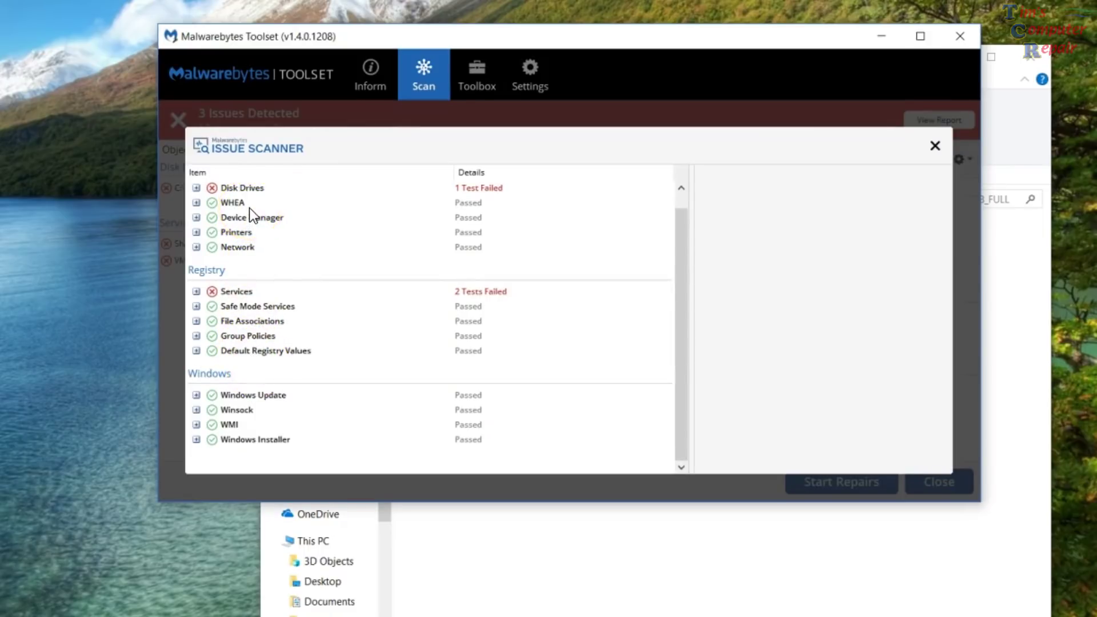
pyautogui.click(197, 203)
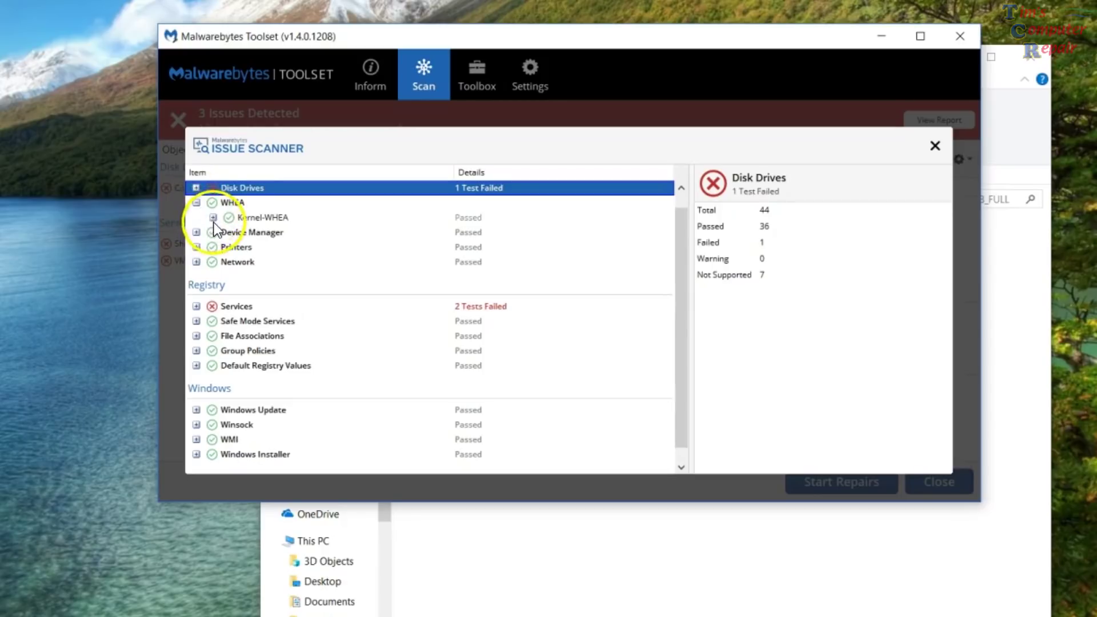
pyautogui.click(214, 218)
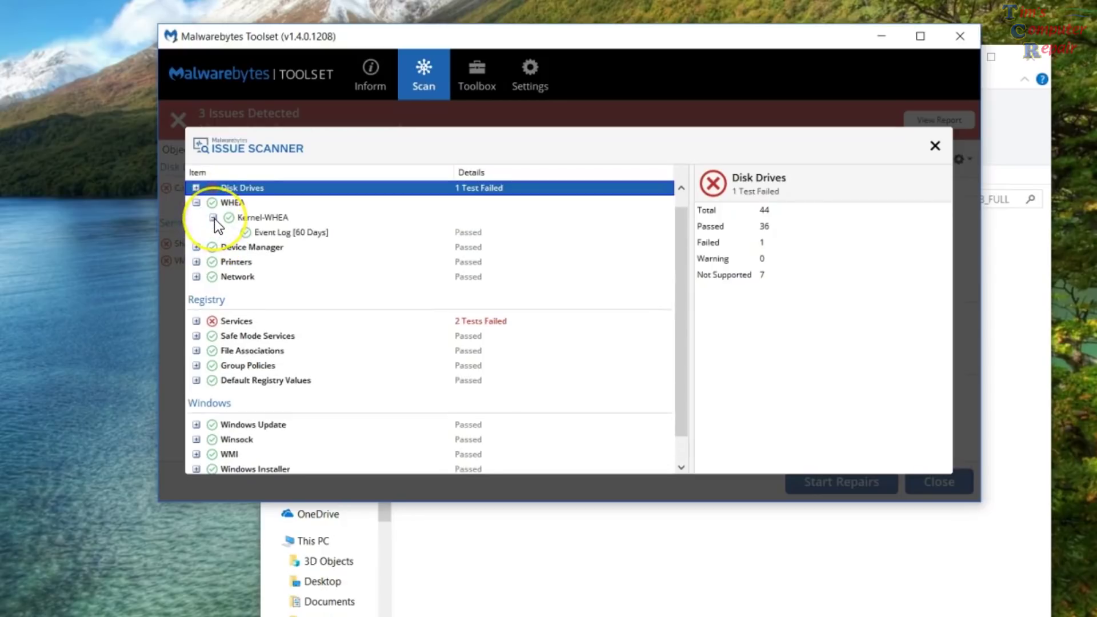
pyautogui.click(196, 248)
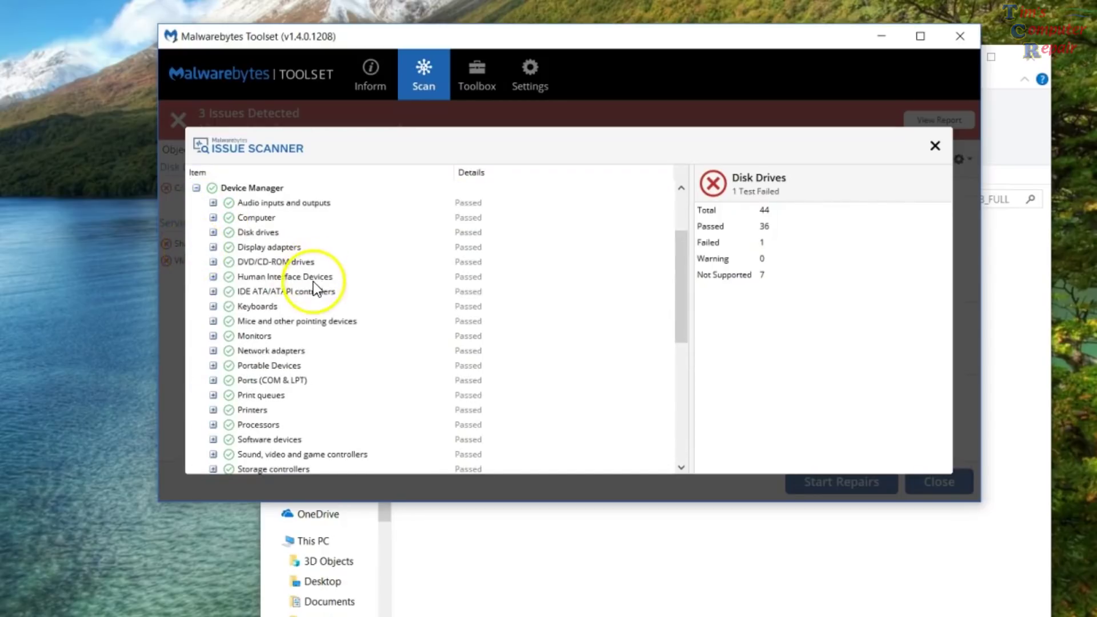
pyautogui.scroll(-4, 312, 283)
pyautogui.scroll(-2, 291, 300)
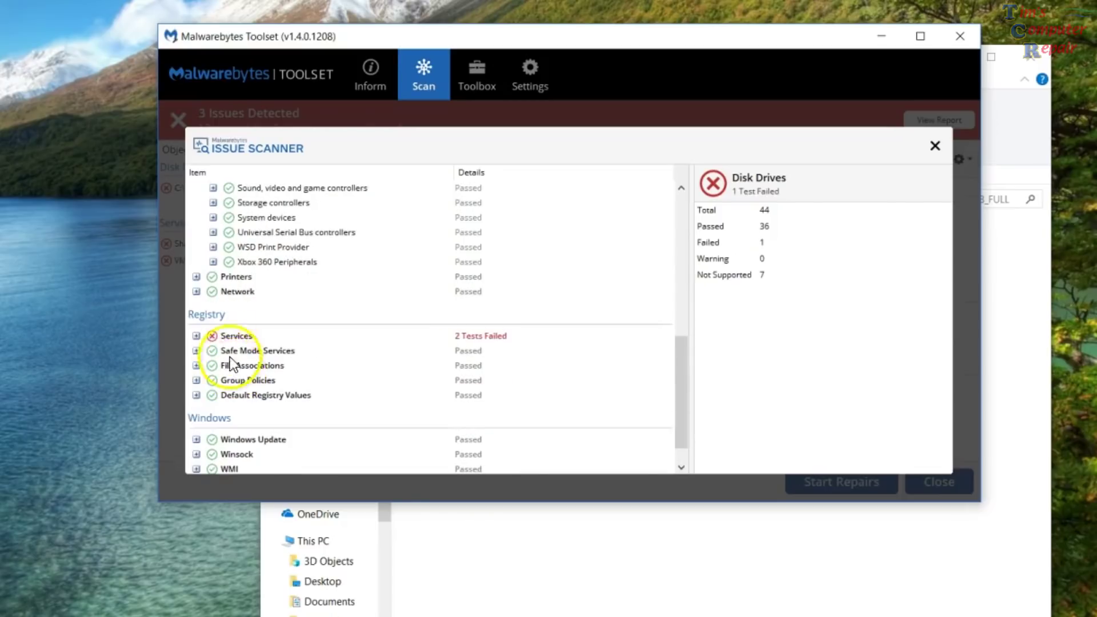
pyautogui.click(196, 292)
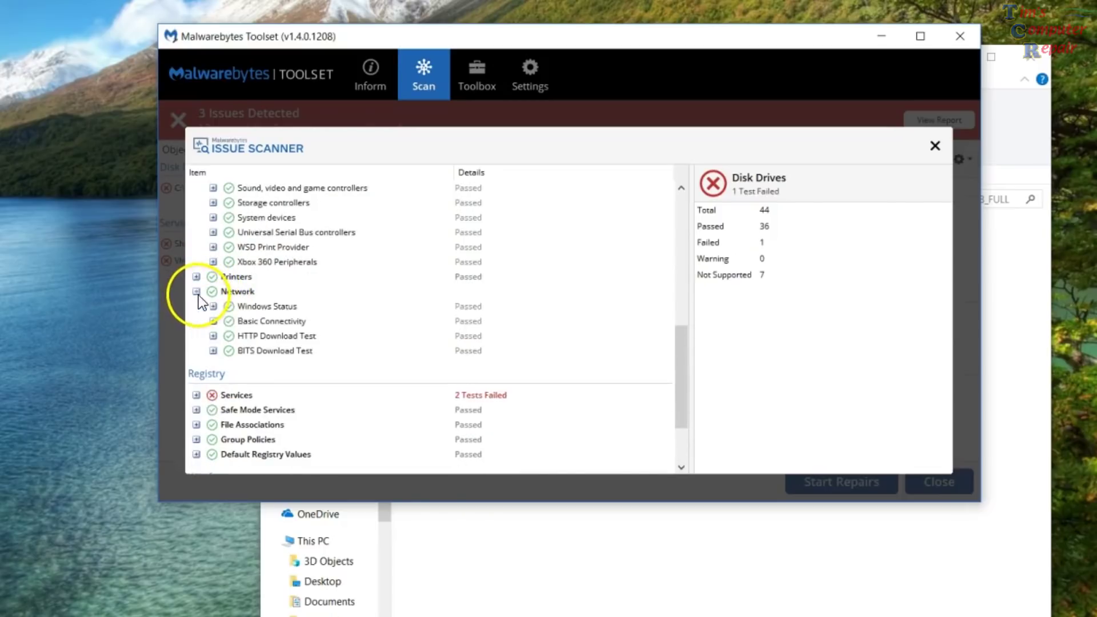
pyautogui.scroll(-1, 286, 303)
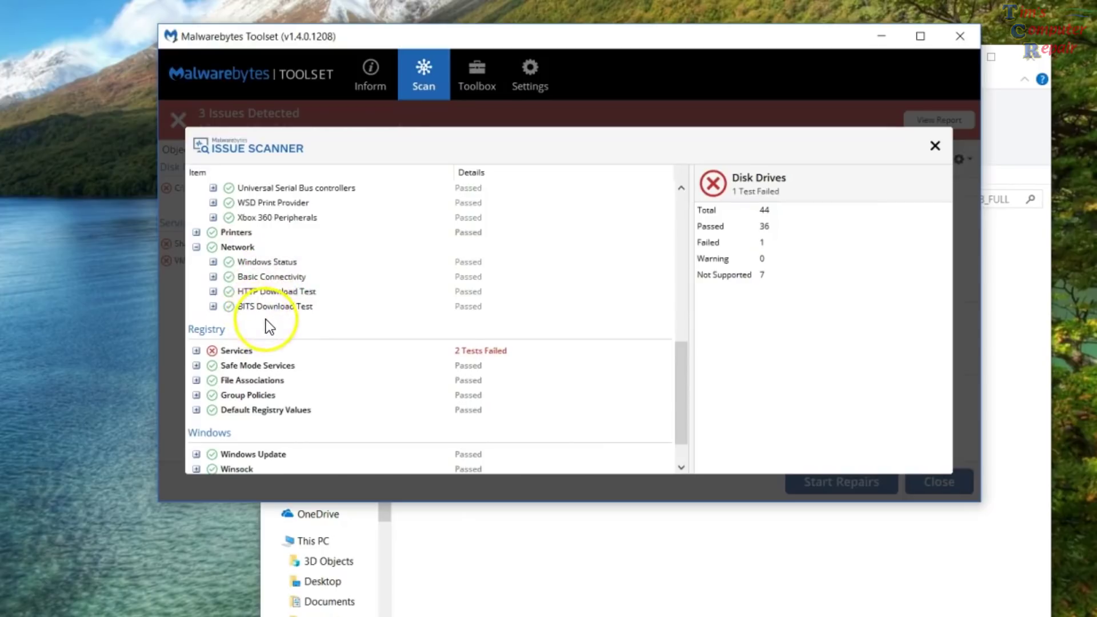
pyautogui.scroll(-1, 268, 327)
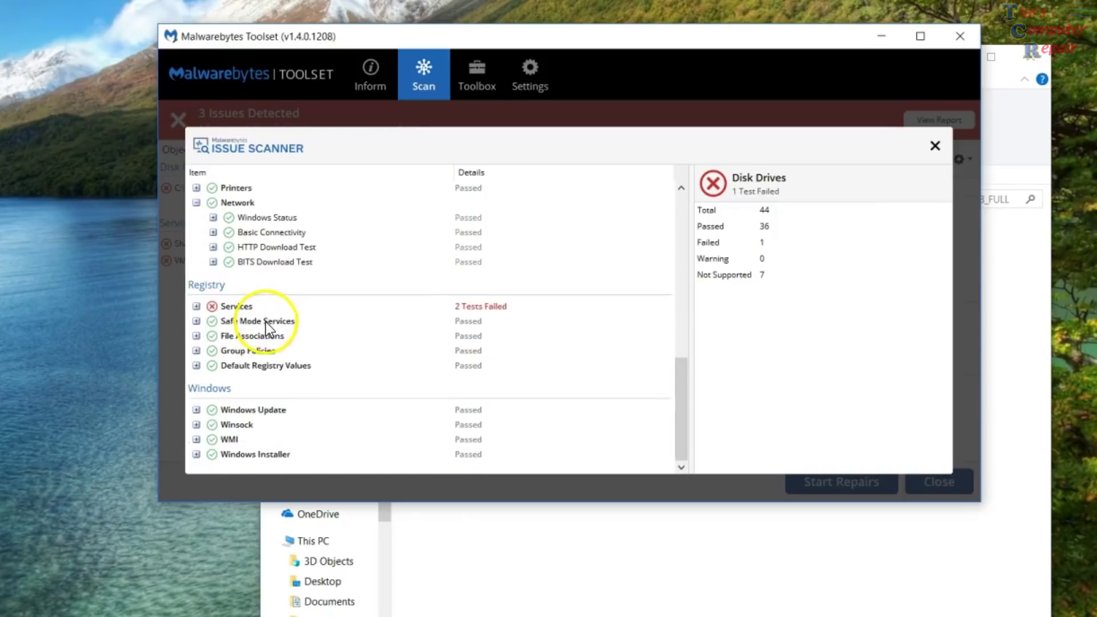
# - Expand Safe Mode Services and File Associations, briefly opening the Handlers group
pyautogui.click(195, 322)
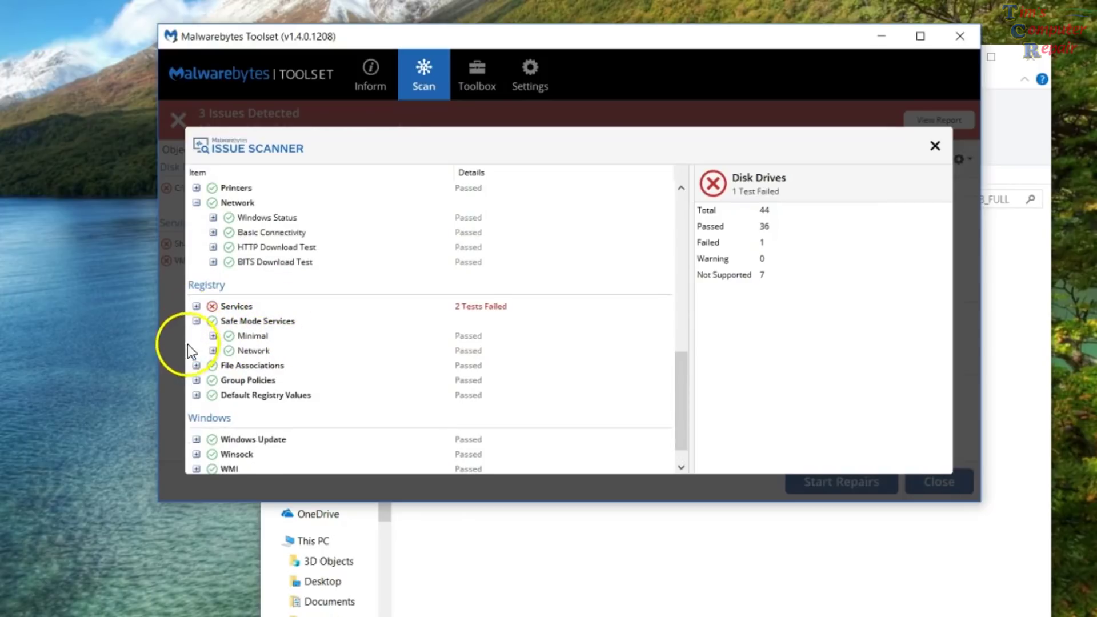
pyautogui.click(195, 366)
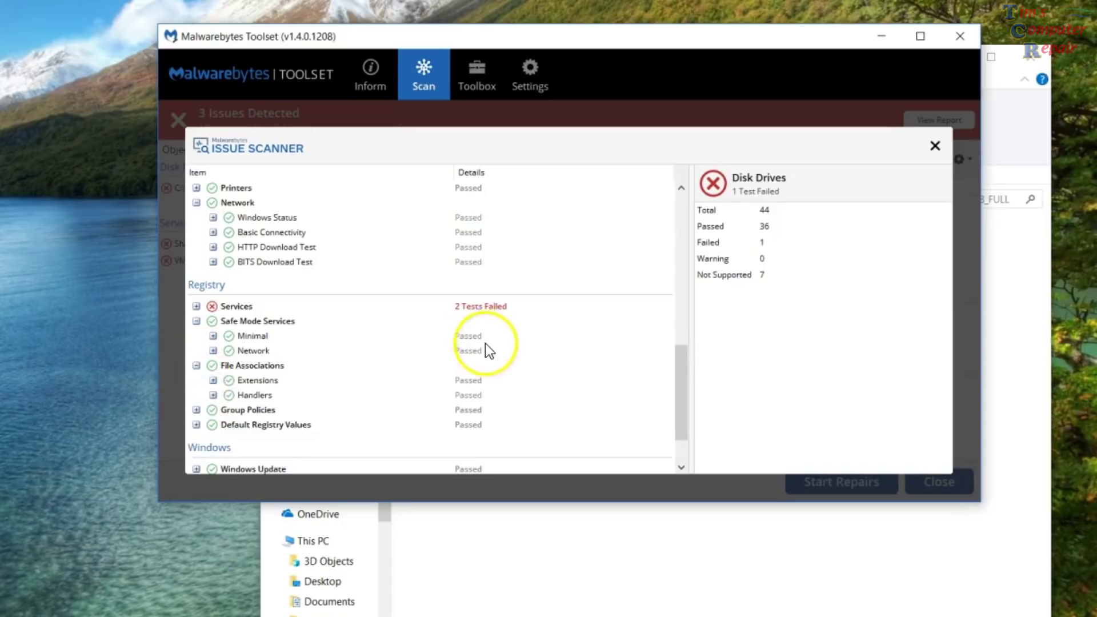
pyautogui.scroll(-1, 483, 344)
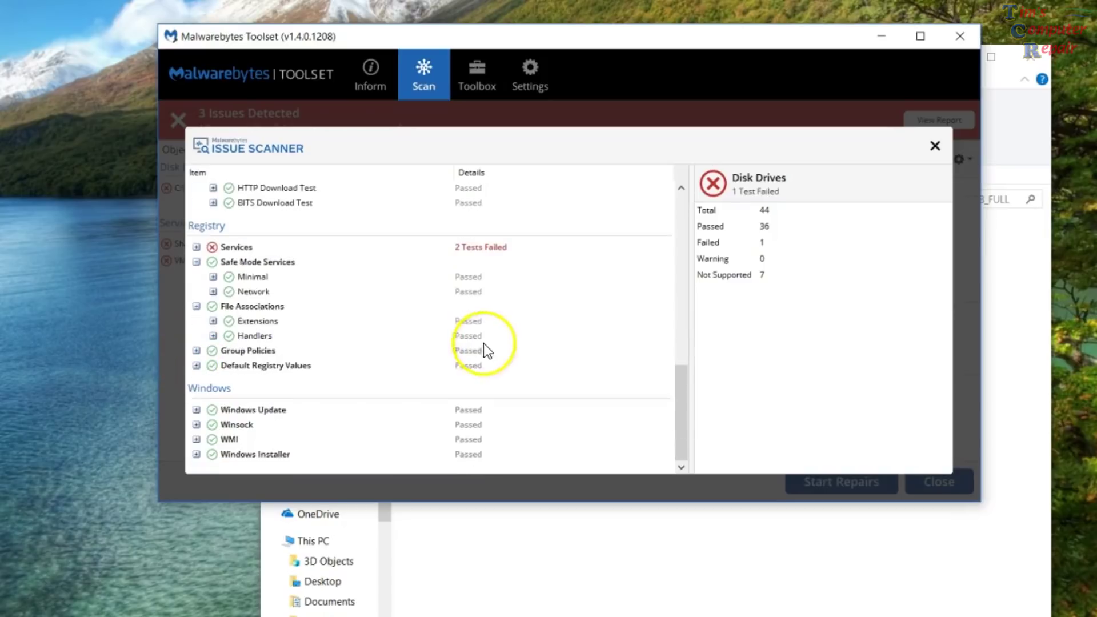
pyautogui.click(213, 336)
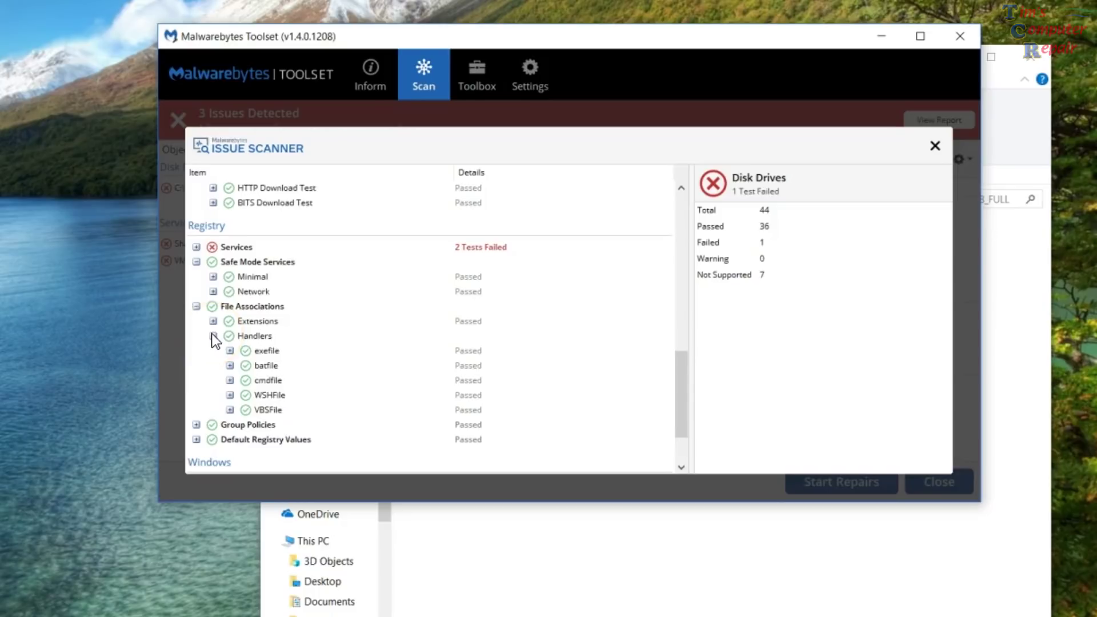
pyautogui.click(213, 336)
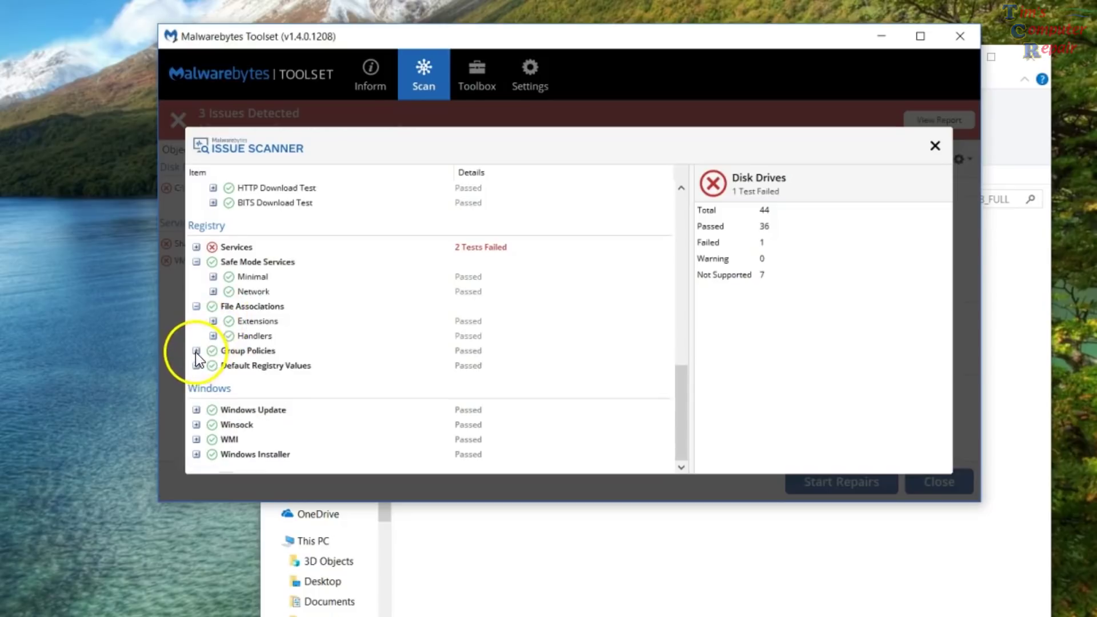
# - Expand Group Policies, Windows Update, Winsock and Windows Installer, then scroll back to the top
pyautogui.click(196, 351)
pyautogui.scroll(-12, 406, 352)
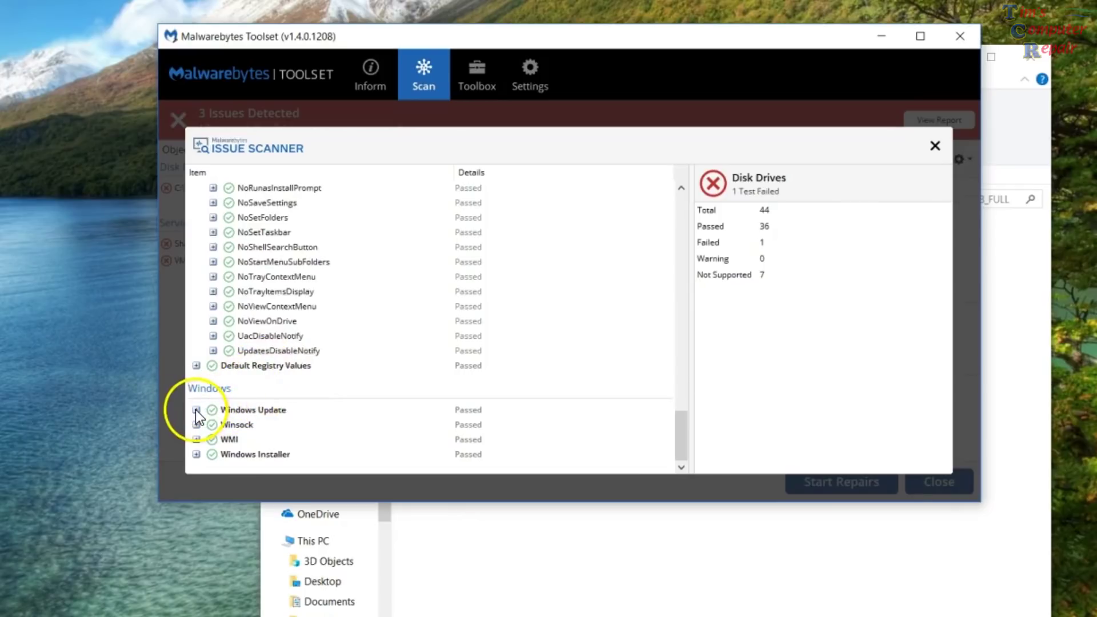
pyautogui.scroll(1, 211, 389)
pyautogui.scroll(-1, 215, 411)
pyautogui.doubleClick(214, 410)
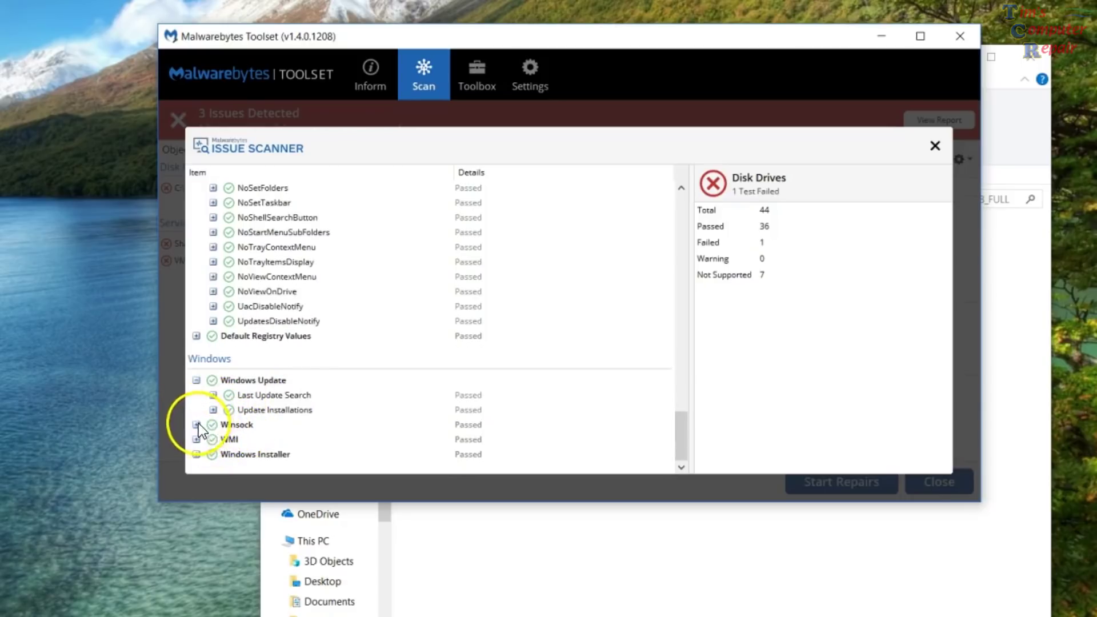
pyautogui.click(197, 425)
pyautogui.scroll(-1, 366, 423)
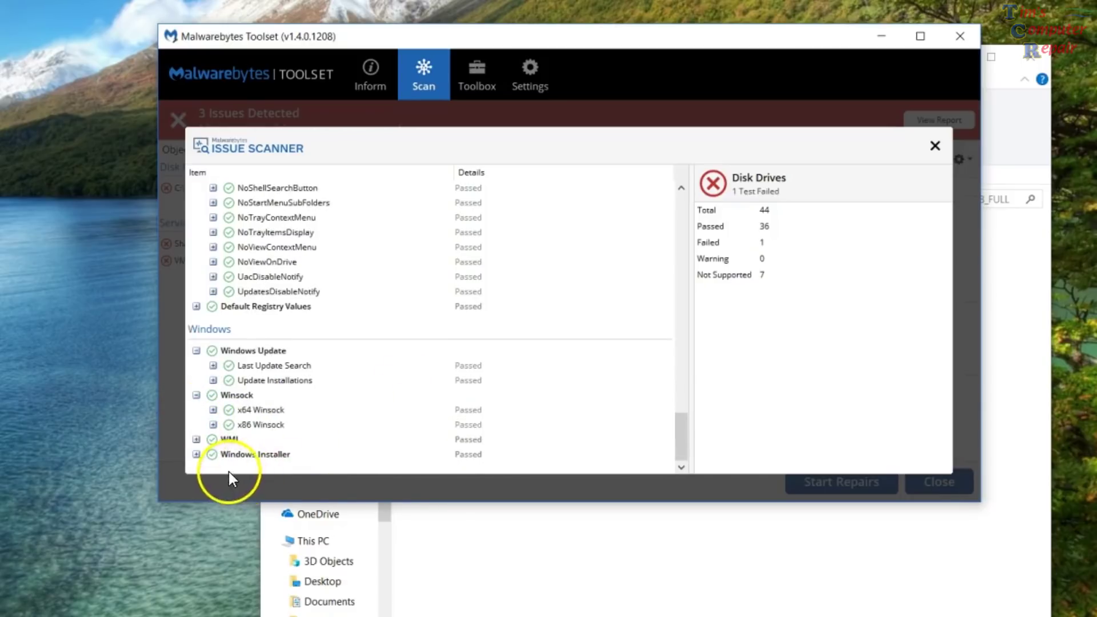
pyautogui.click(196, 455)
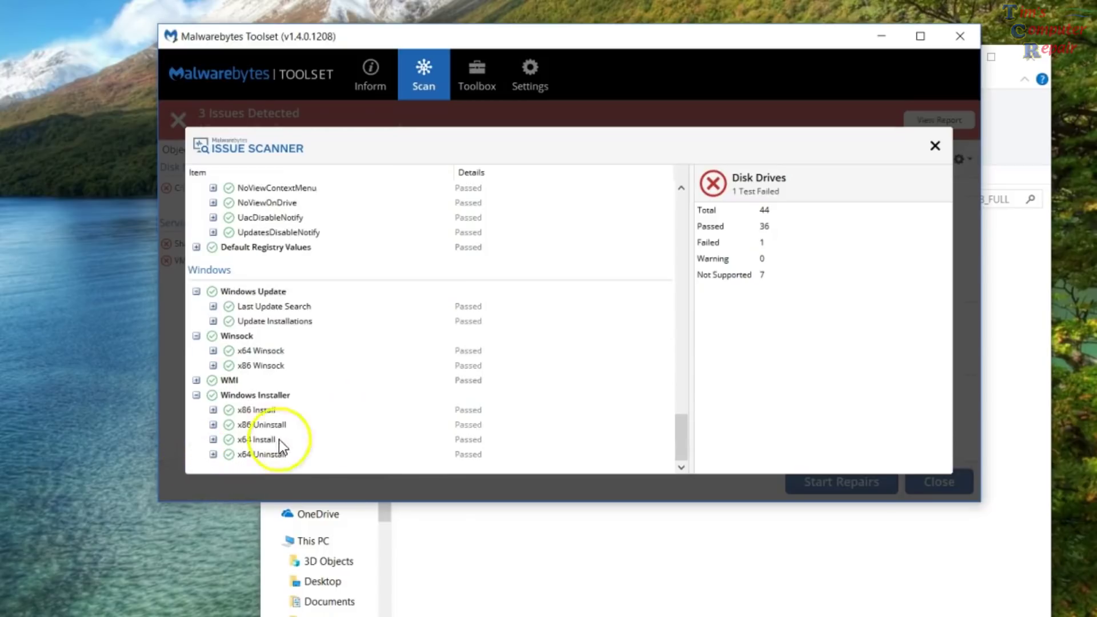
pyautogui.scroll(9, 362, 423)
pyautogui.scroll(10, 366, 428)
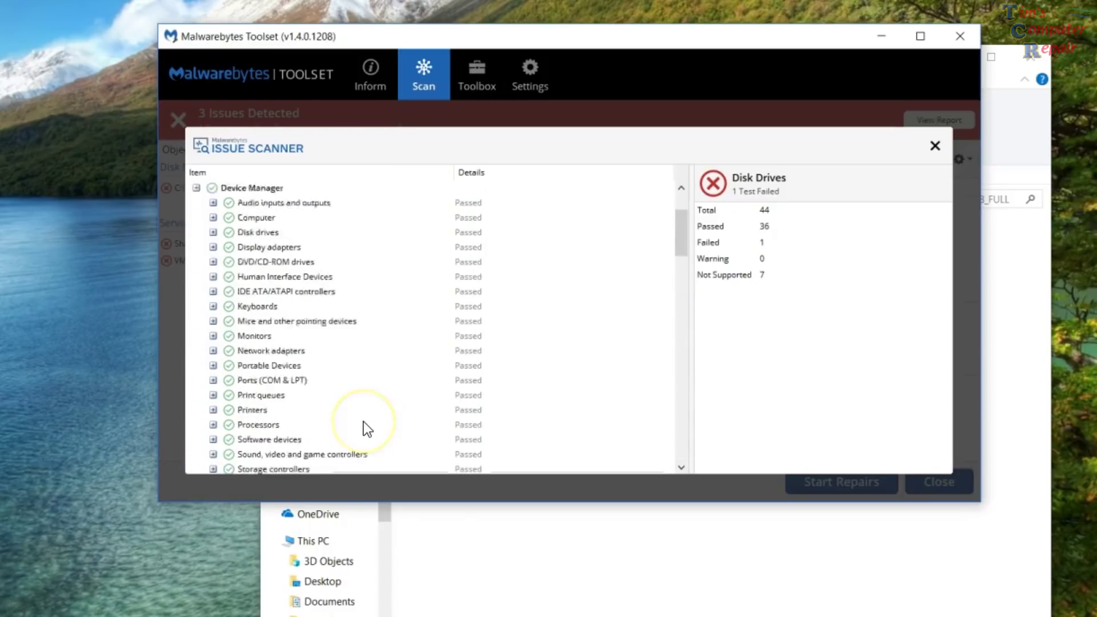
# - Close the detailed report and copy the 3-issue scan summary to the clipboard
pyautogui.click(935, 146)
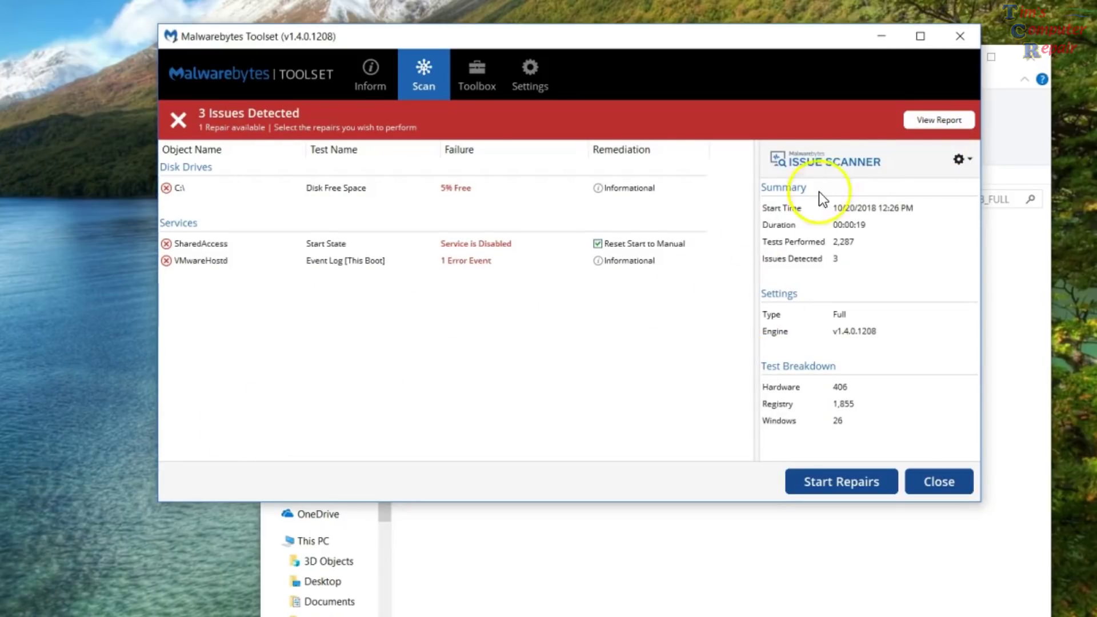
pyautogui.click(970, 160)
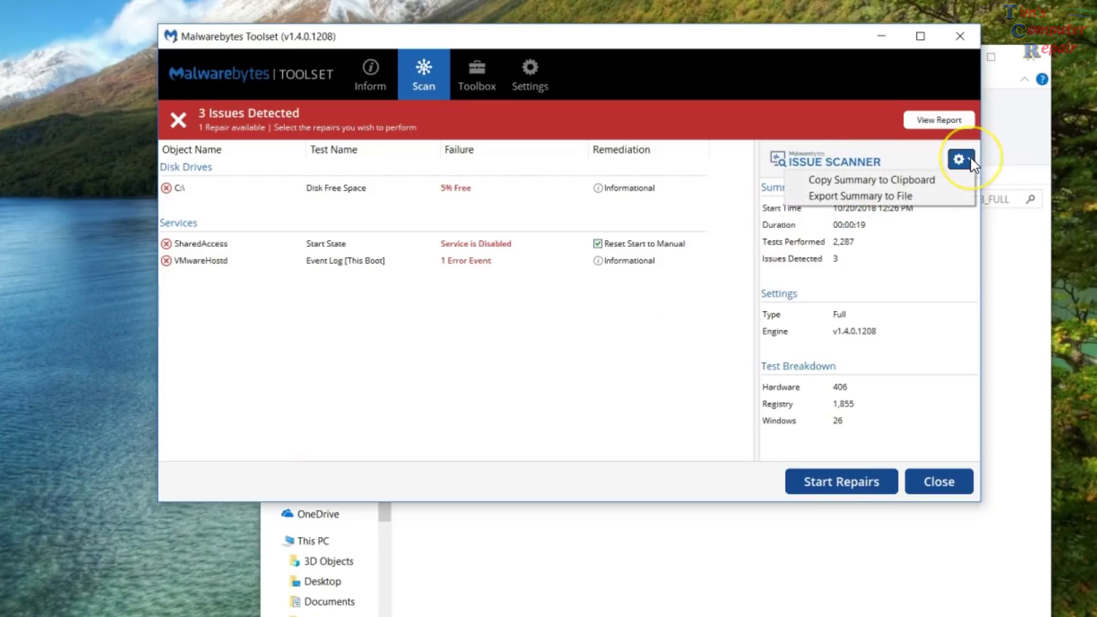
pyautogui.click(896, 184)
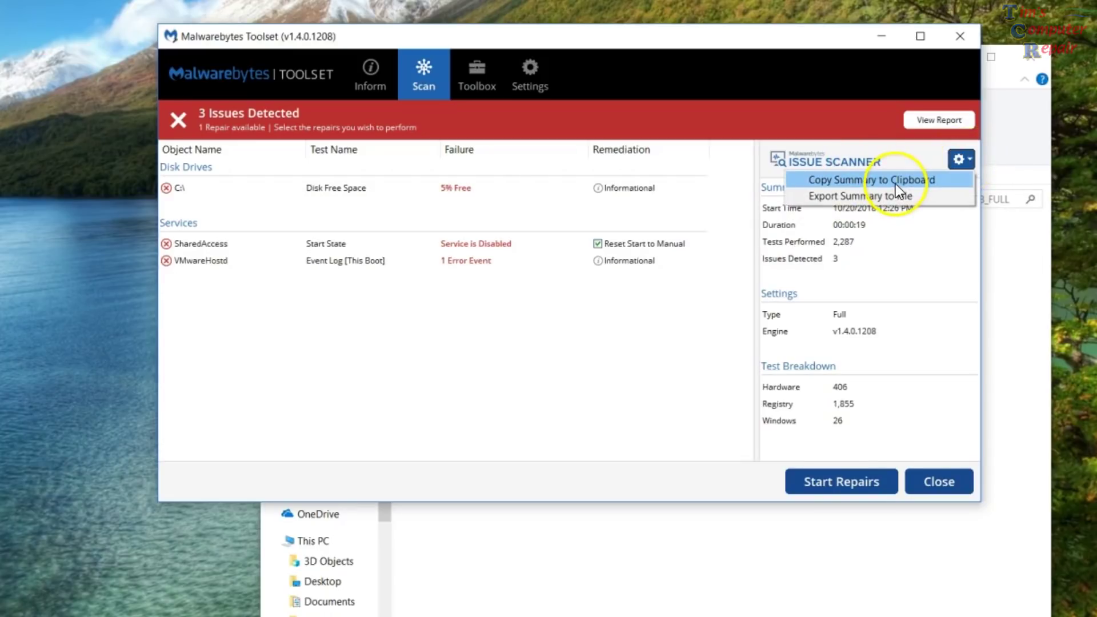
pyautogui.click(914, 179)
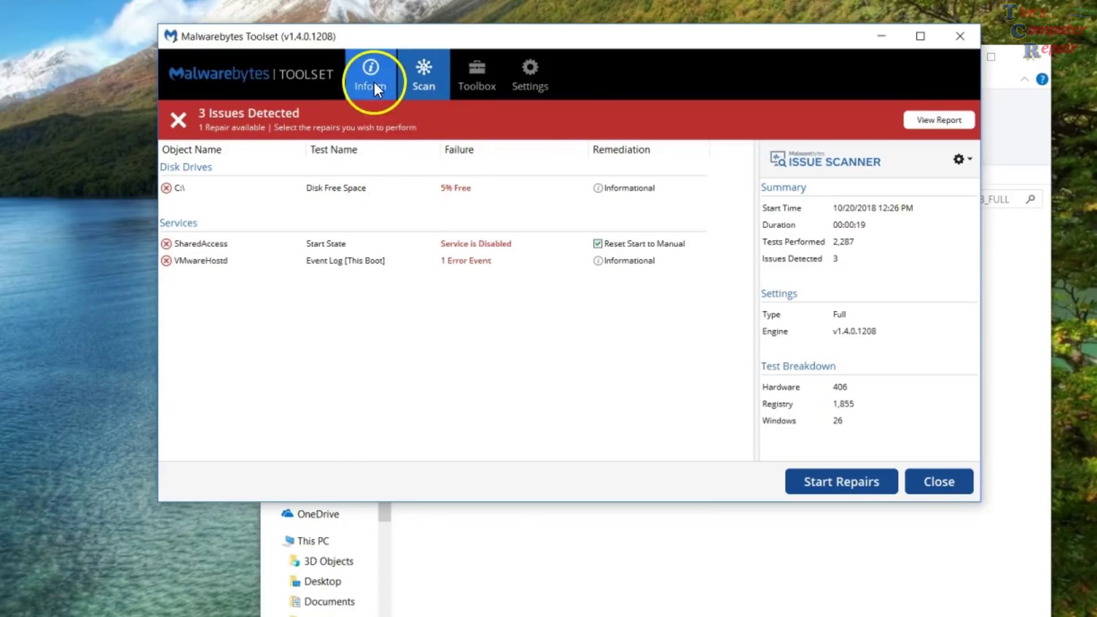
# - Open the Toolset settings and keep Inform as the launch screen
pyautogui.click(372, 86)
pyautogui.click(526, 91)
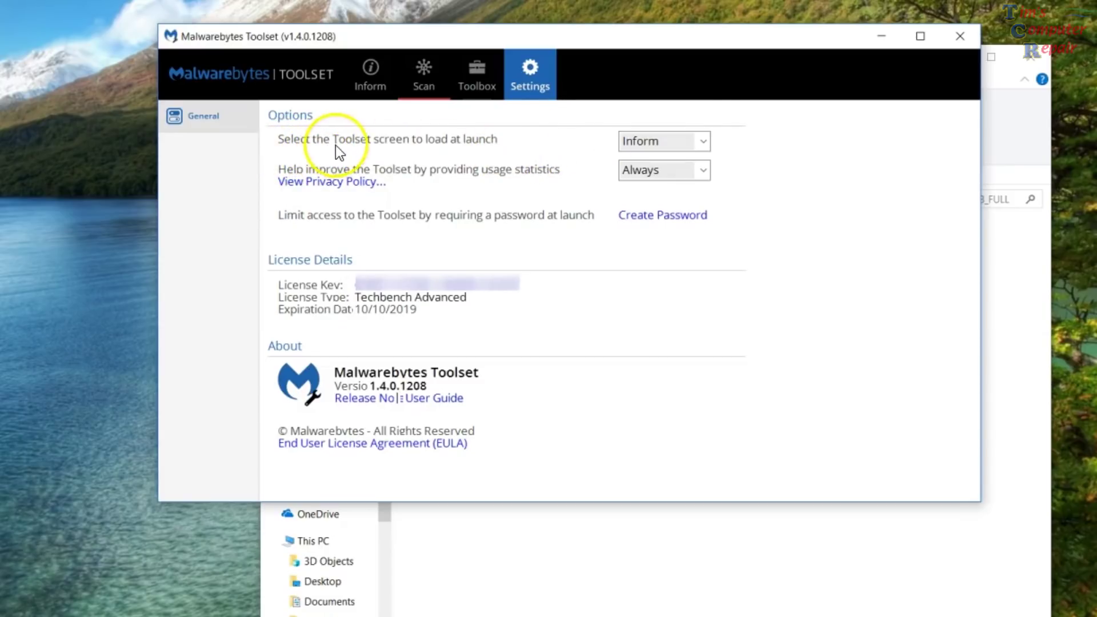
pyautogui.click(703, 141)
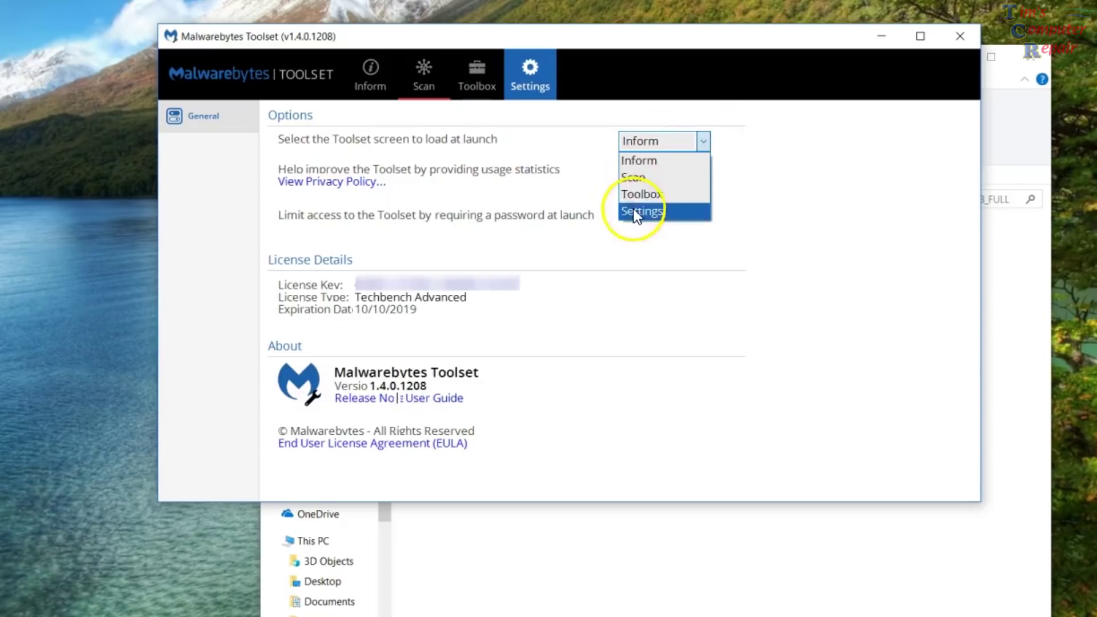
pyautogui.click(630, 162)
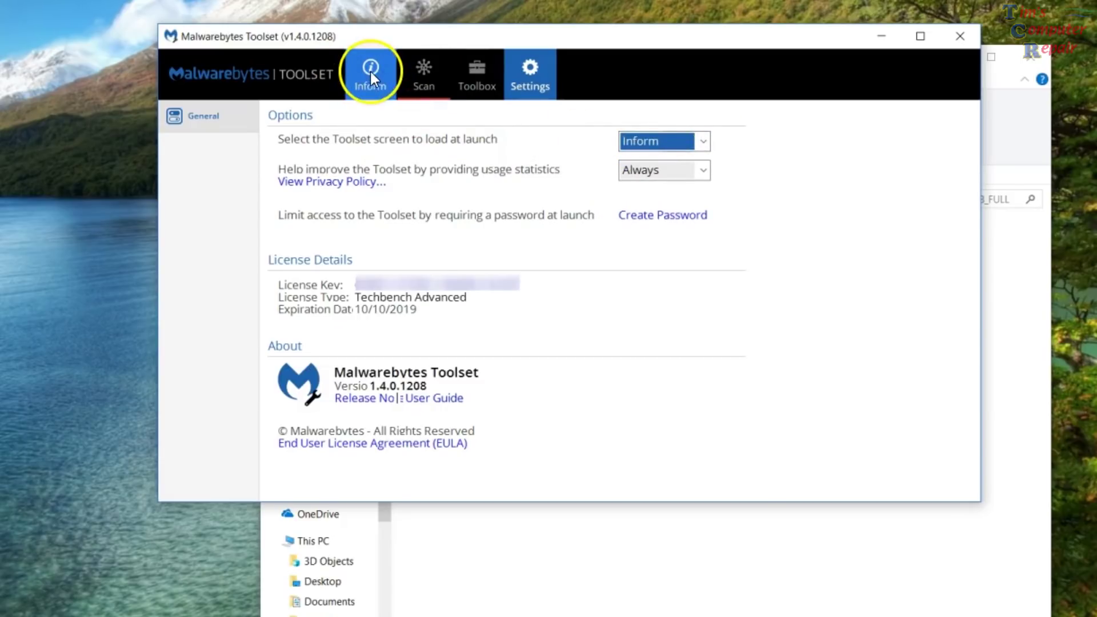
# - Recheck the launch-screen choices, then cancel creating a launch password
pyautogui.click(702, 142)
pyautogui.click(702, 142)
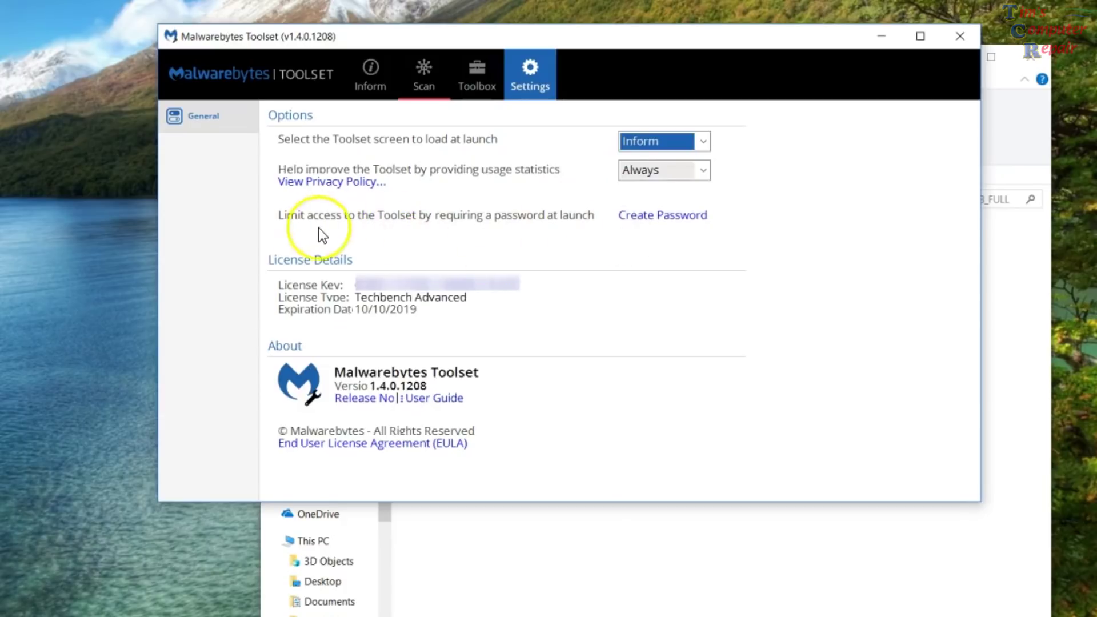
pyautogui.click(666, 219)
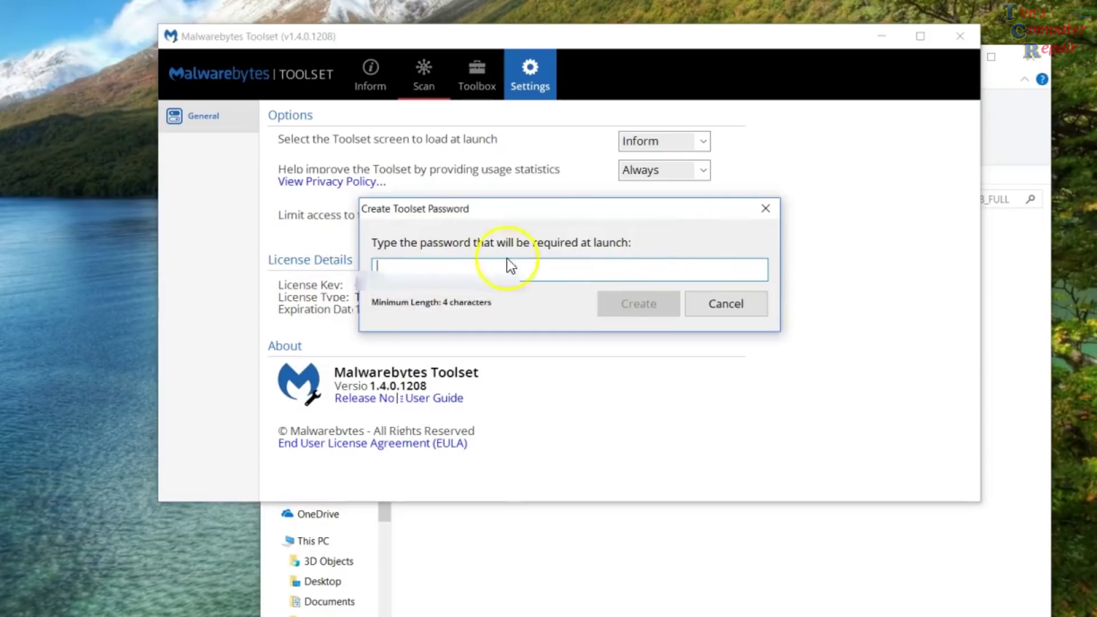
pyautogui.click(766, 209)
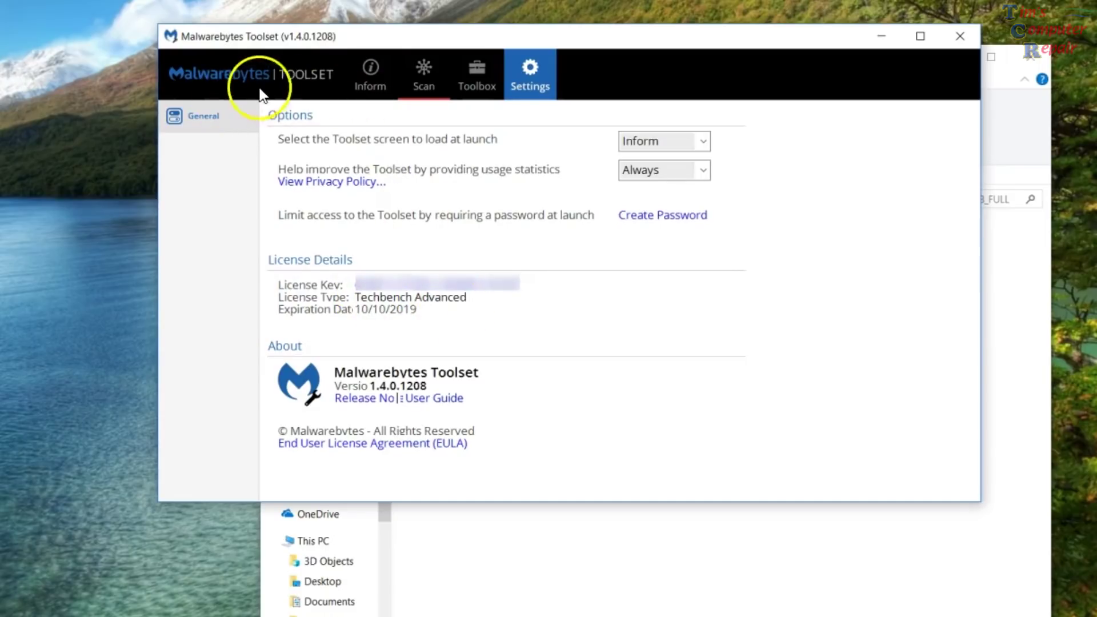
# - Return to the Inform History page and drag the Toolset window back into full view
pyautogui.click(360, 74)
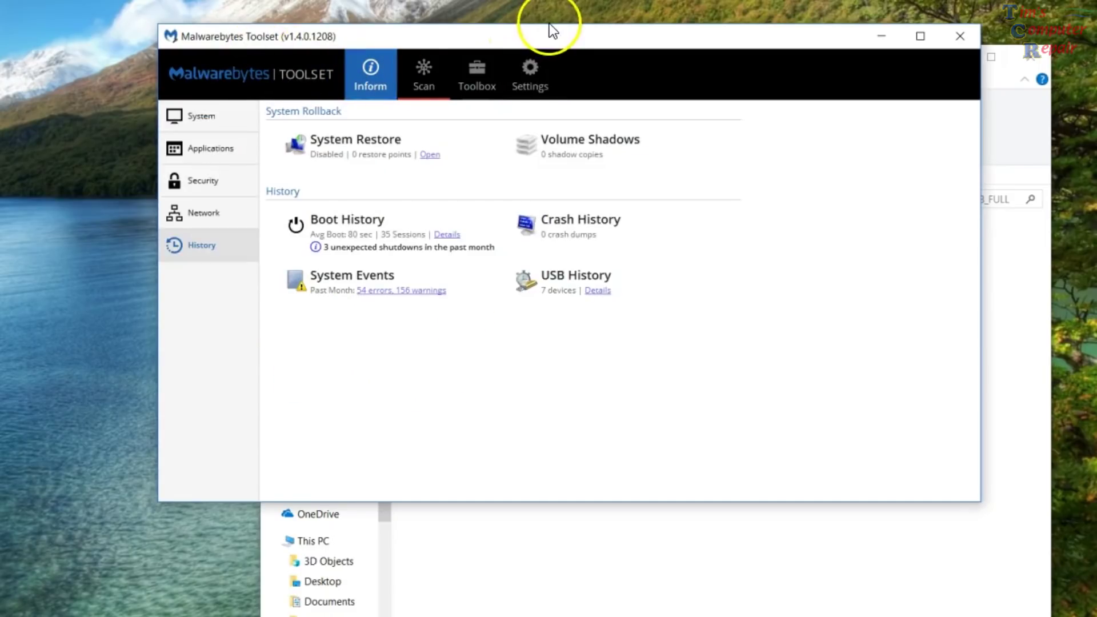
pyautogui.moveTo(540, 38); pyautogui.dragTo(470, 28)
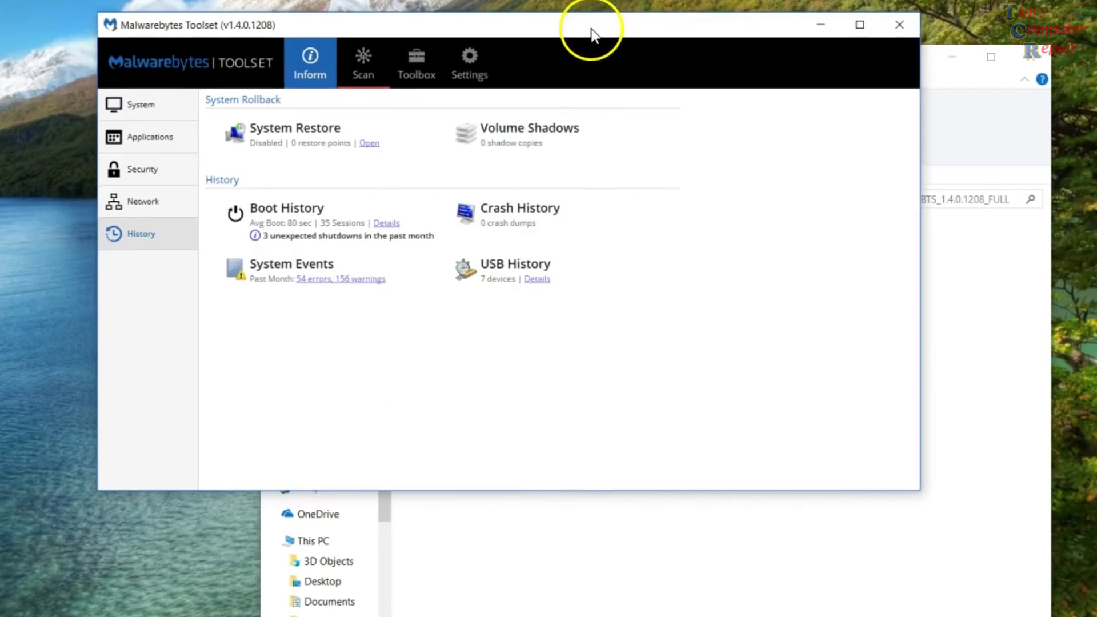
pyautogui.moveTo(595, 29); pyautogui.dragTo(670, 5)
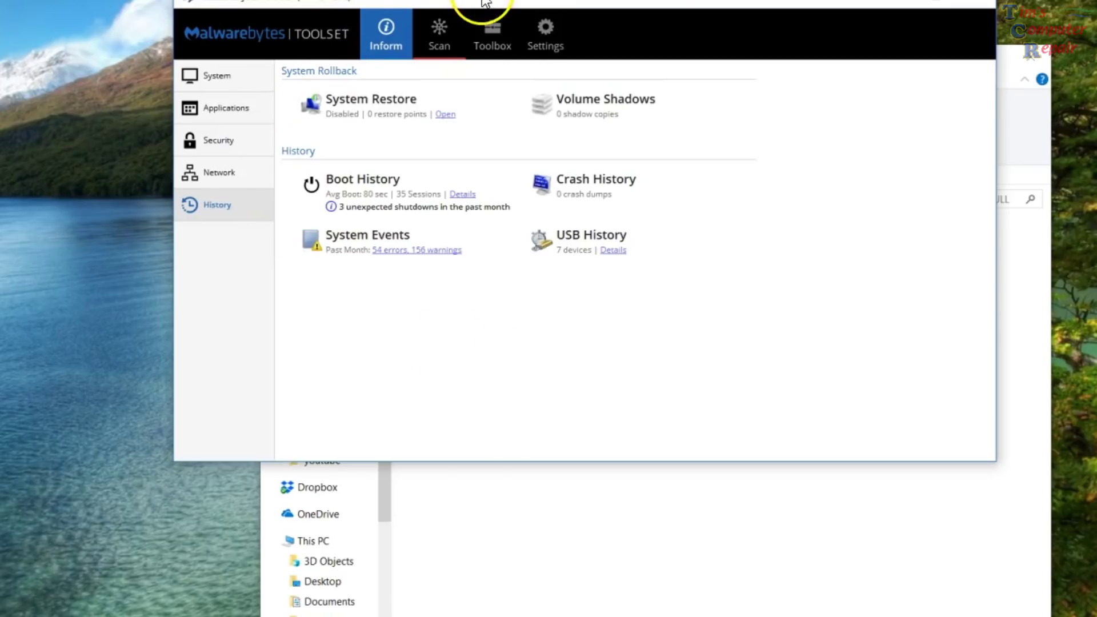
pyautogui.moveTo(483, 6); pyautogui.dragTo(452, 27)
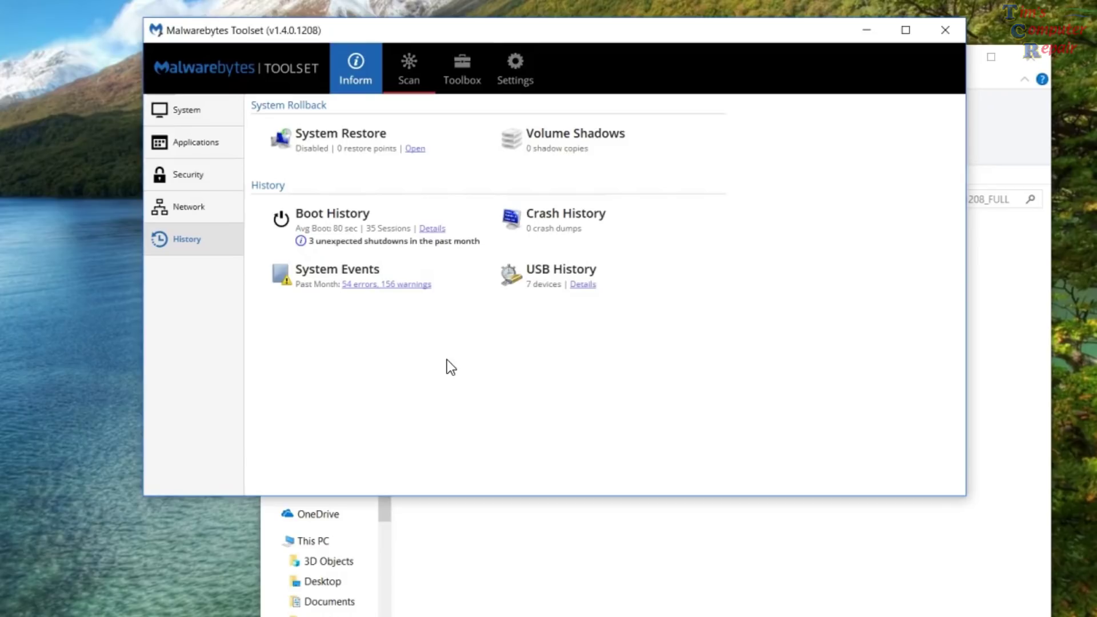
pyautogui.click(657, 416)
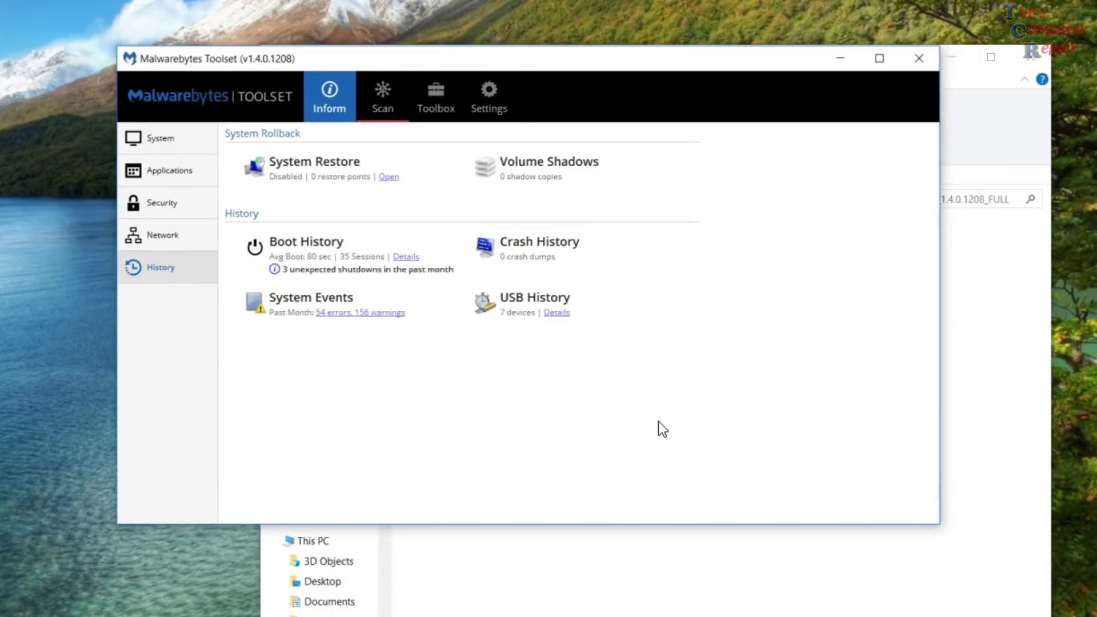